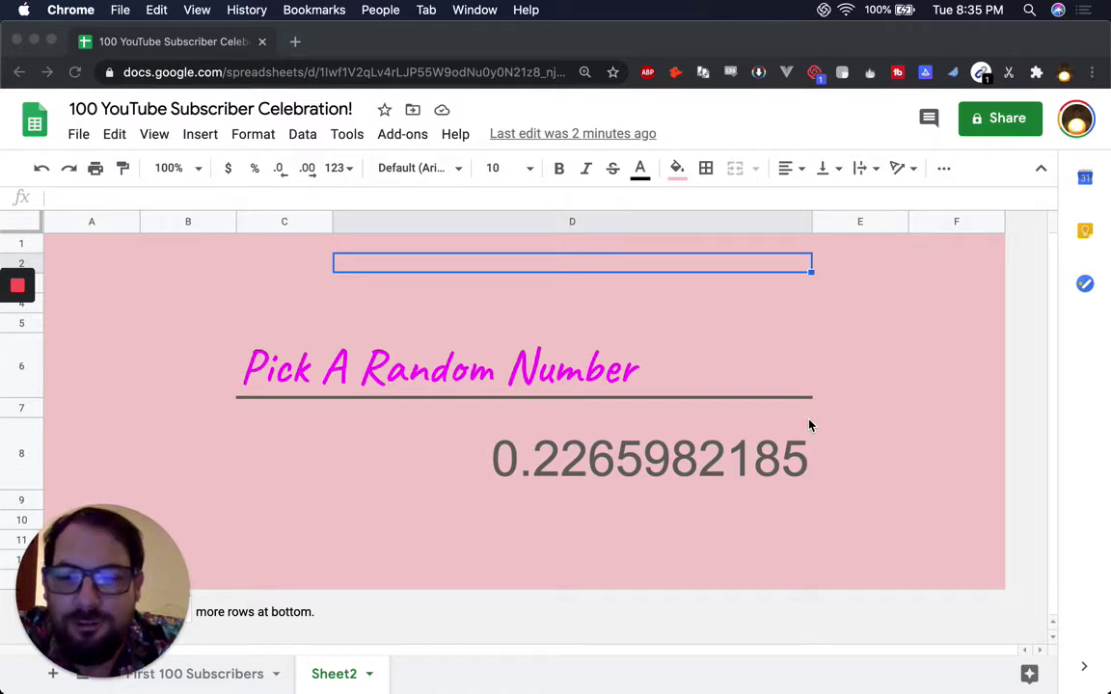
Inspect the random number formula in cell D8 without changing it
click(520, 462)
click(530, 457)
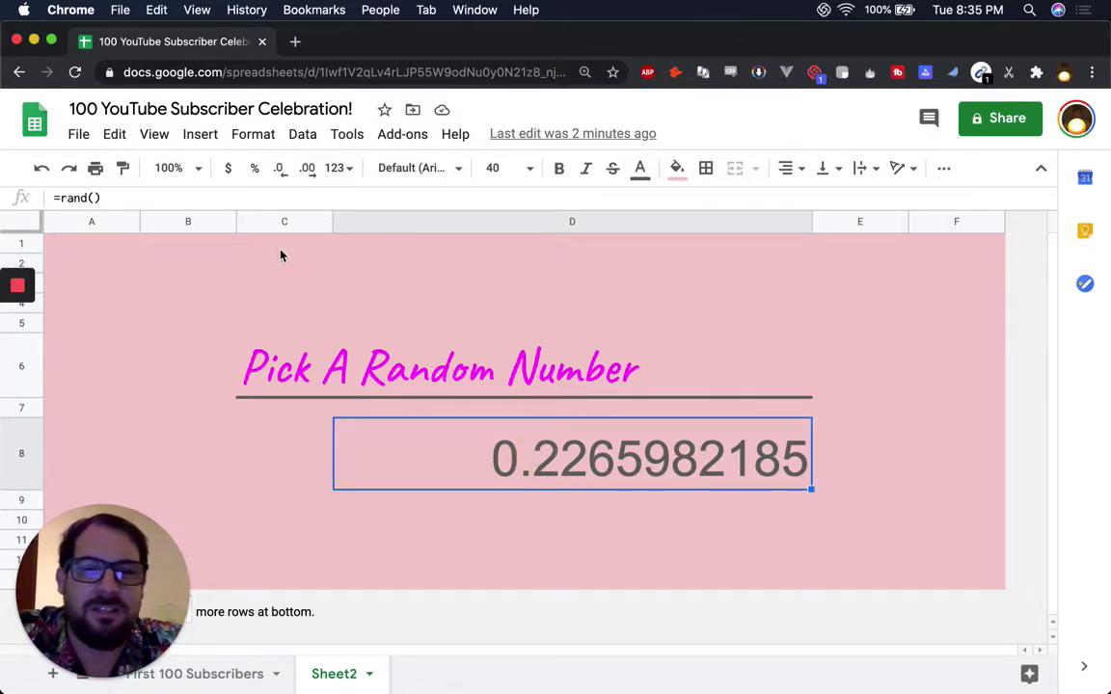
click(56, 197)
click(98, 198)
key(Escape)
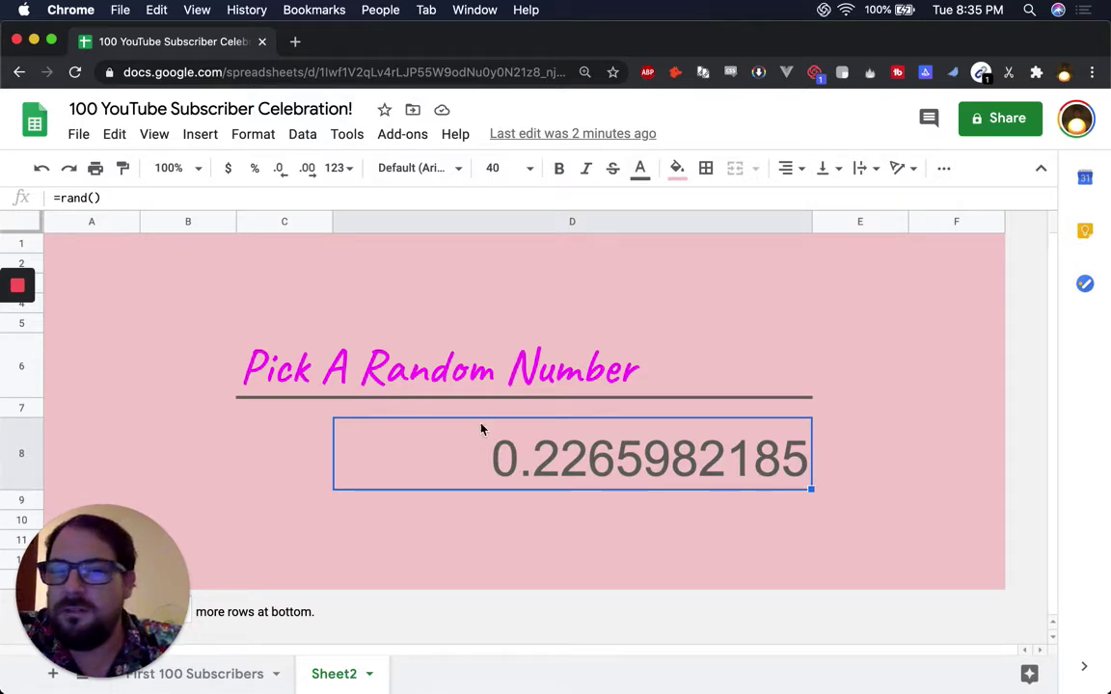
Re-enter the heading in cell C6 by deleting its final "r" and adding it back
click(588, 405)
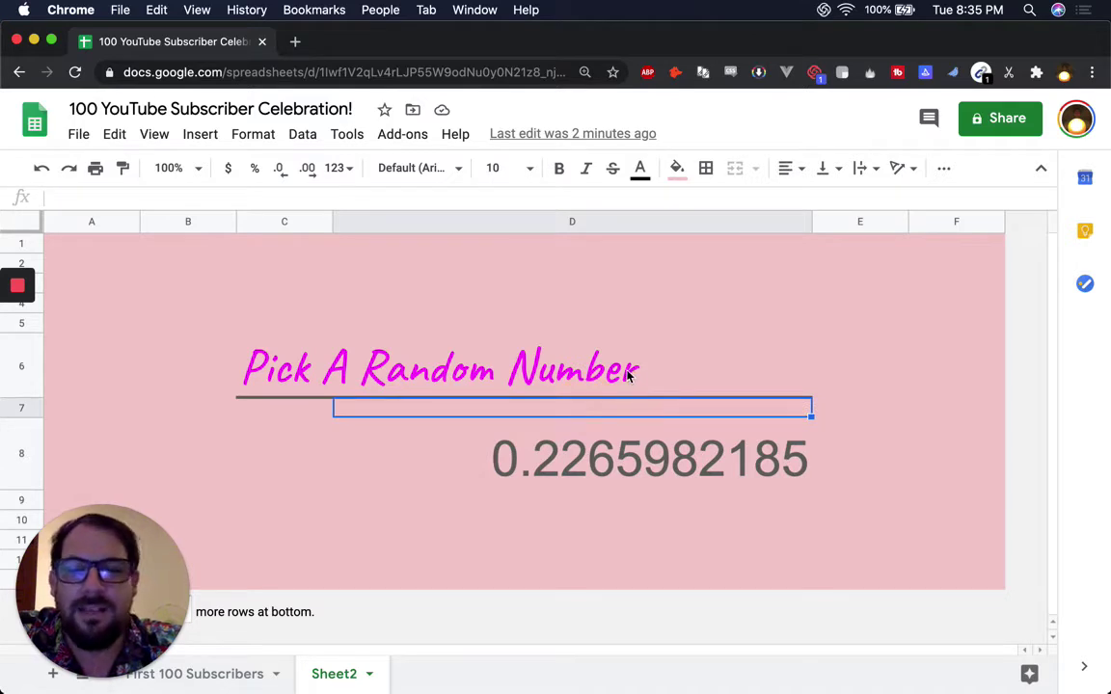
click(278, 381)
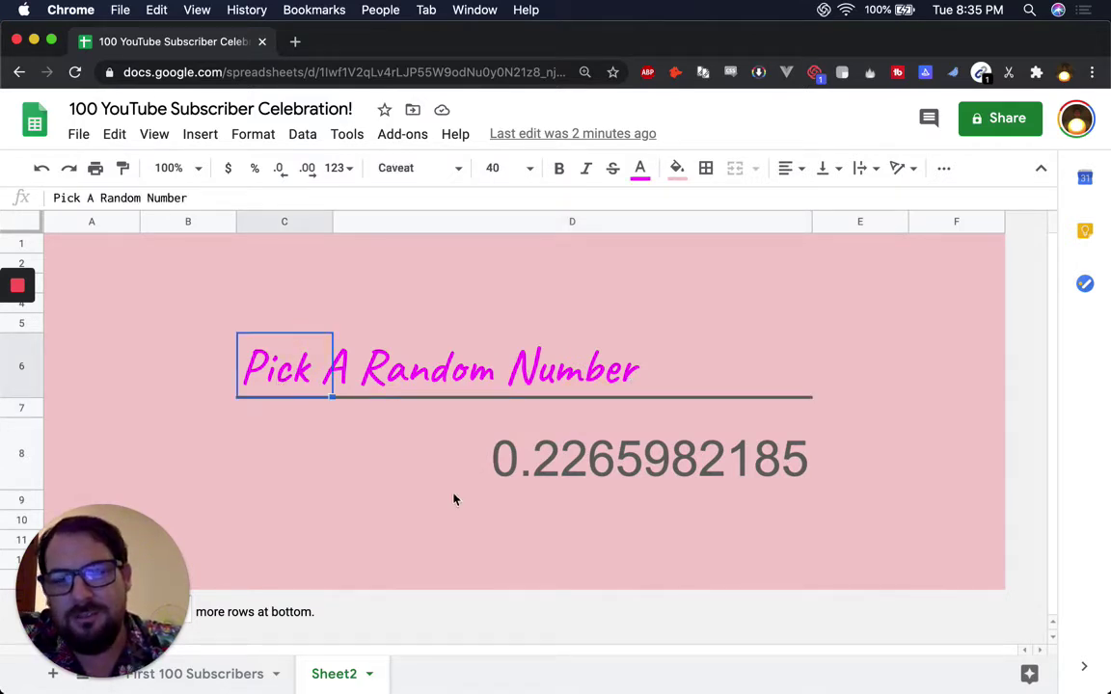
click(256, 369)
double_click(256, 369)
key(BackSpace)
text(r)
key(Return)
click(372, 433)
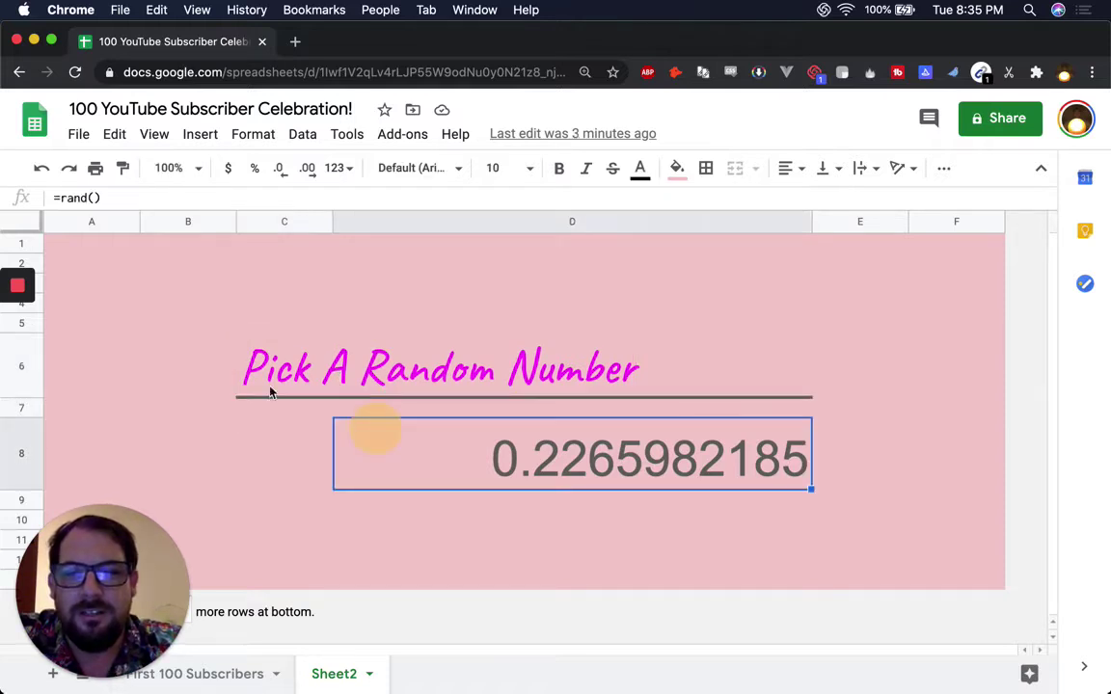
Shorten the heading in C6 to "Pick A Random Numbe", then restore its final "r" in a second edit to recalculate the random number
click(260, 381)
double_click(256, 369)
key(BackSpace)
key(Return)
click(504, 485)
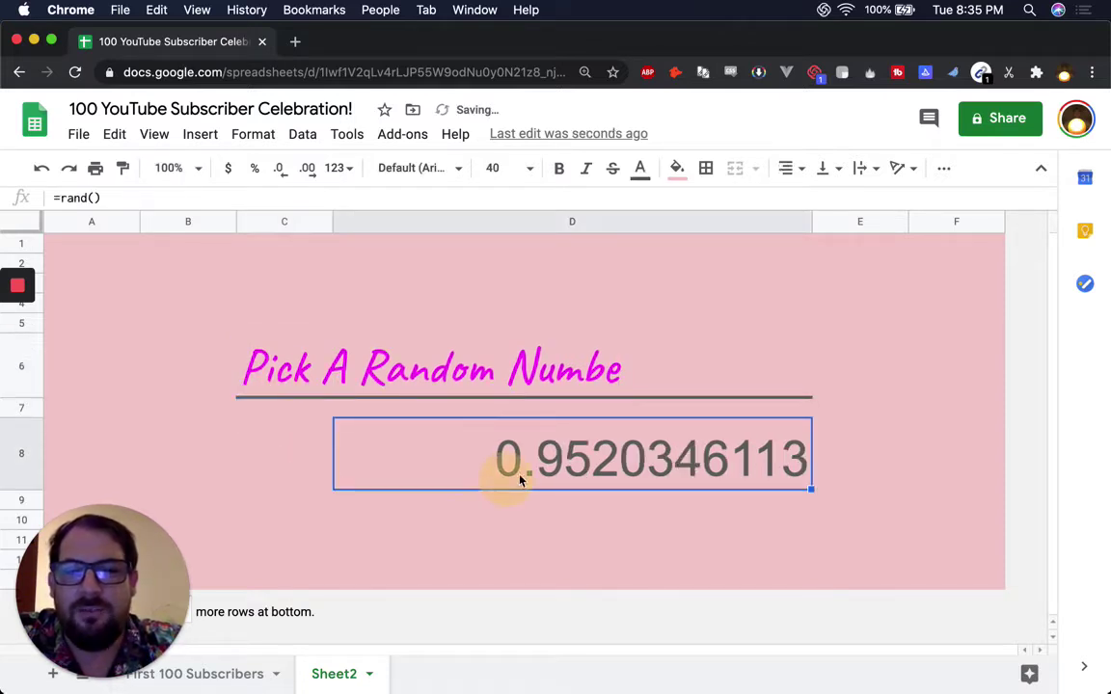
double_click(294, 371)
text(r)
key(Return)
click(485, 465)
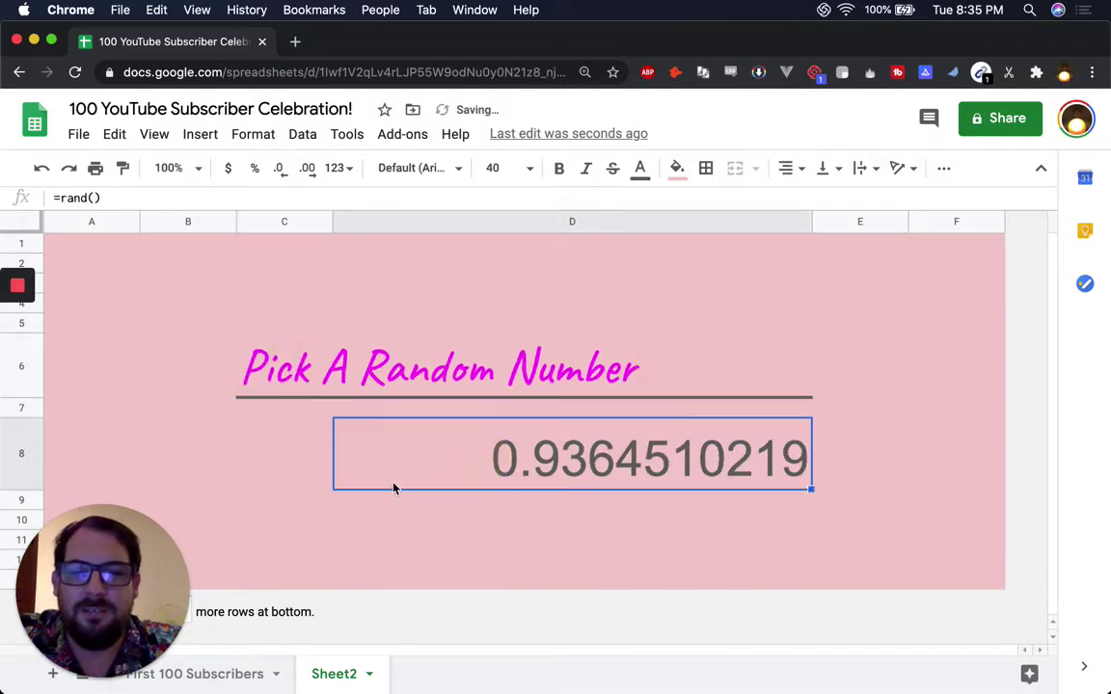
Enter "d" in cell D9 to recalculate the random number, and clear that cell again
click(417, 579)
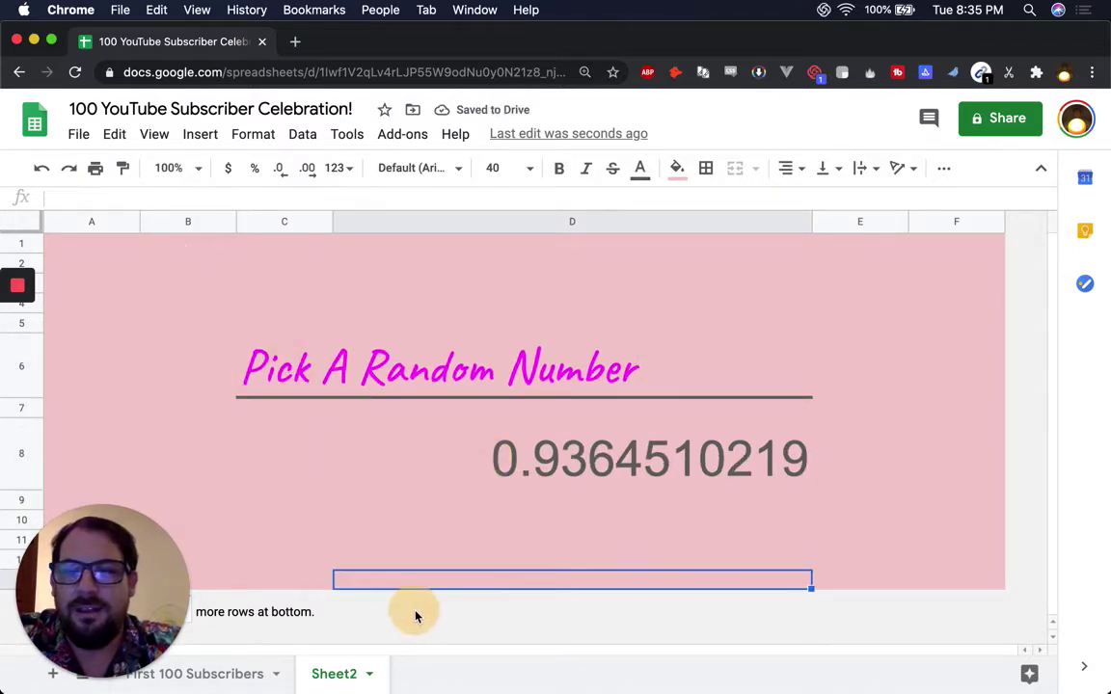
click(435, 531)
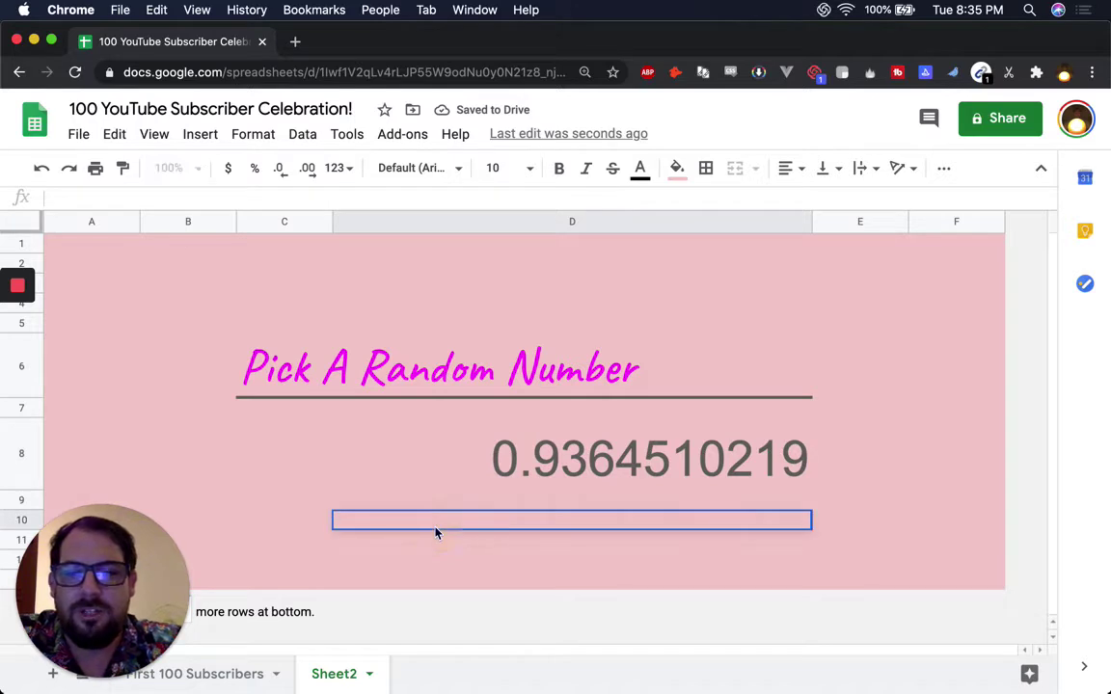
double_click(459, 513)
text(d)
key(Return)
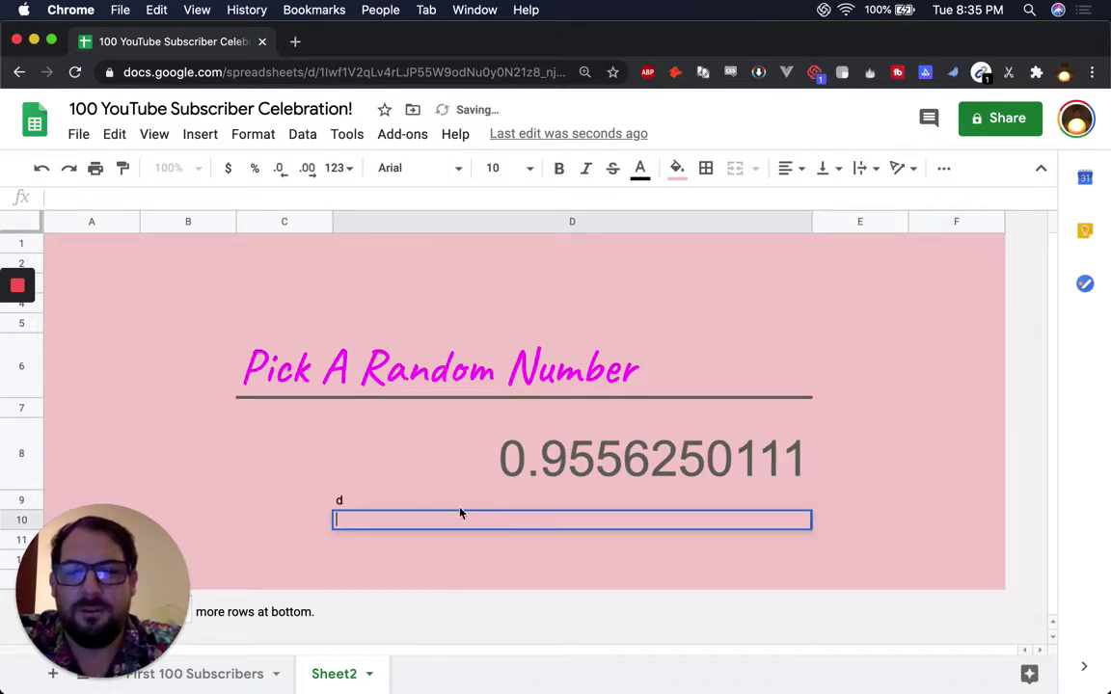
click(449, 503)
key(Delete)
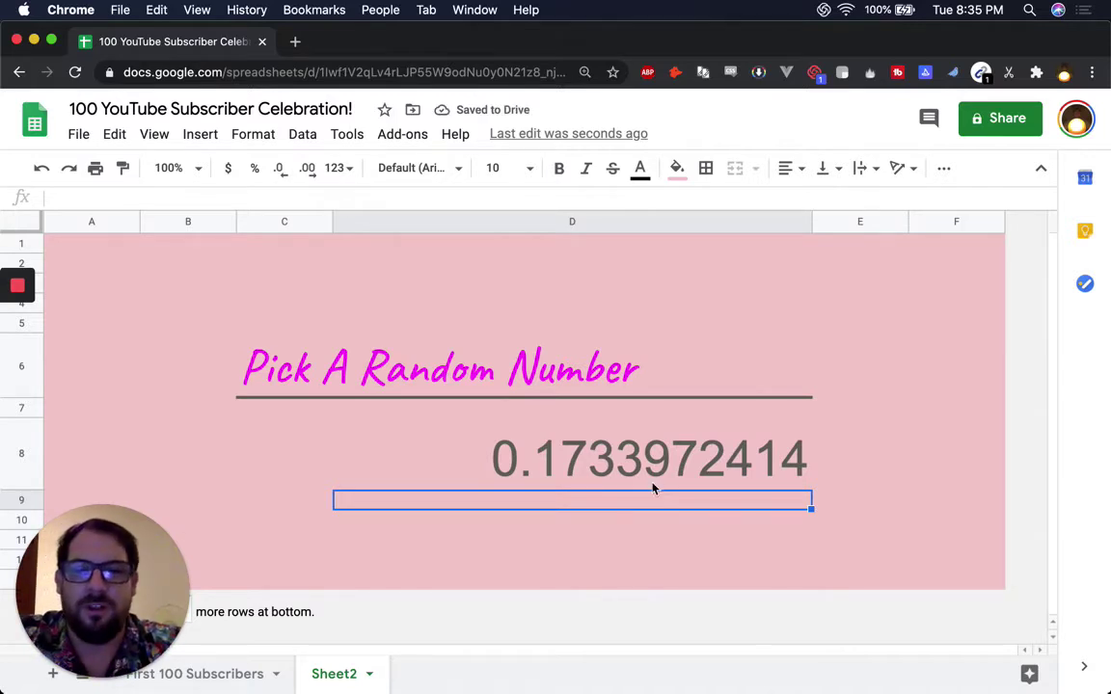
Copy the random number from D8, paste it as a value only into D9, and clear D9 again
click(651, 472)
key(super+c)
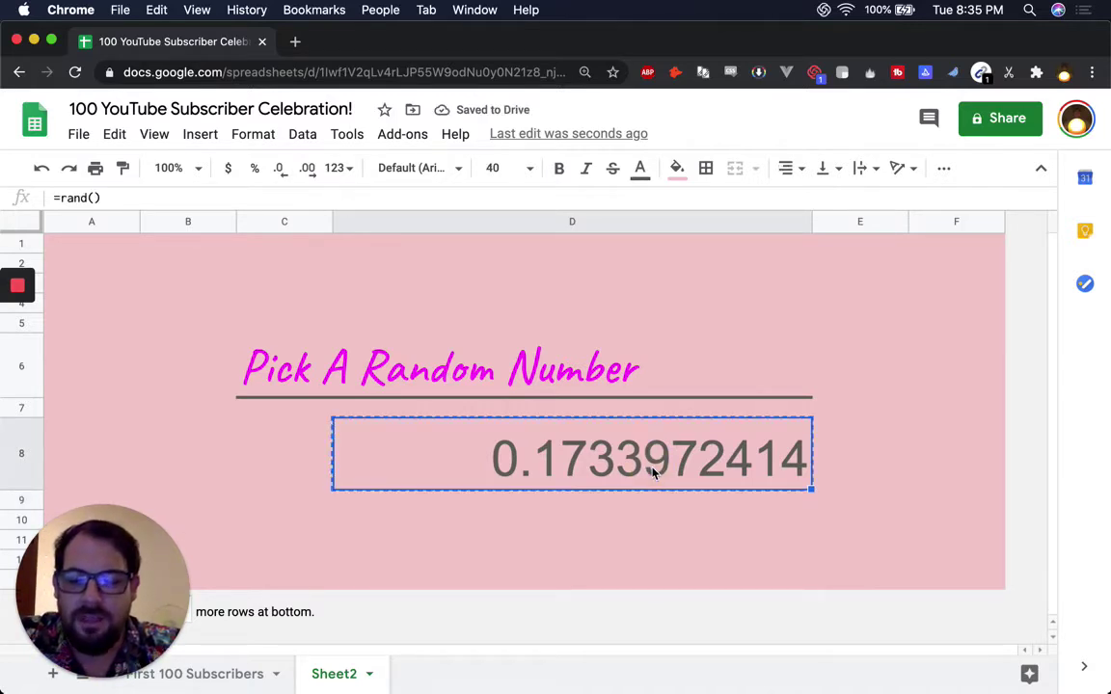
click(545, 504)
key(super+shift+v)
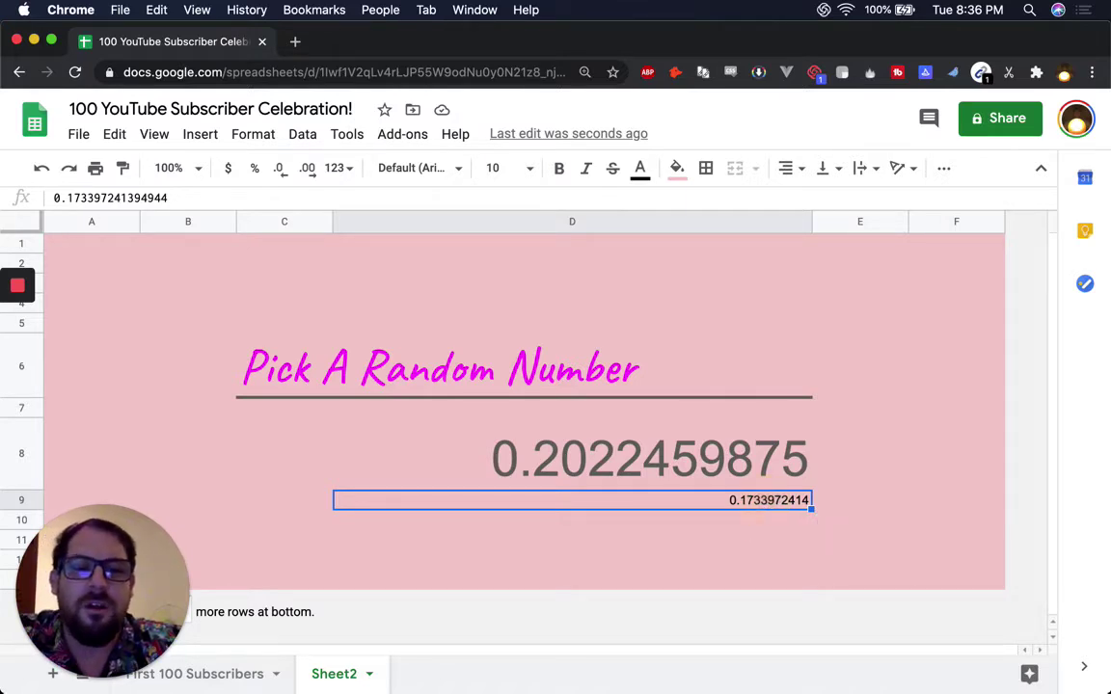
key(Delete)
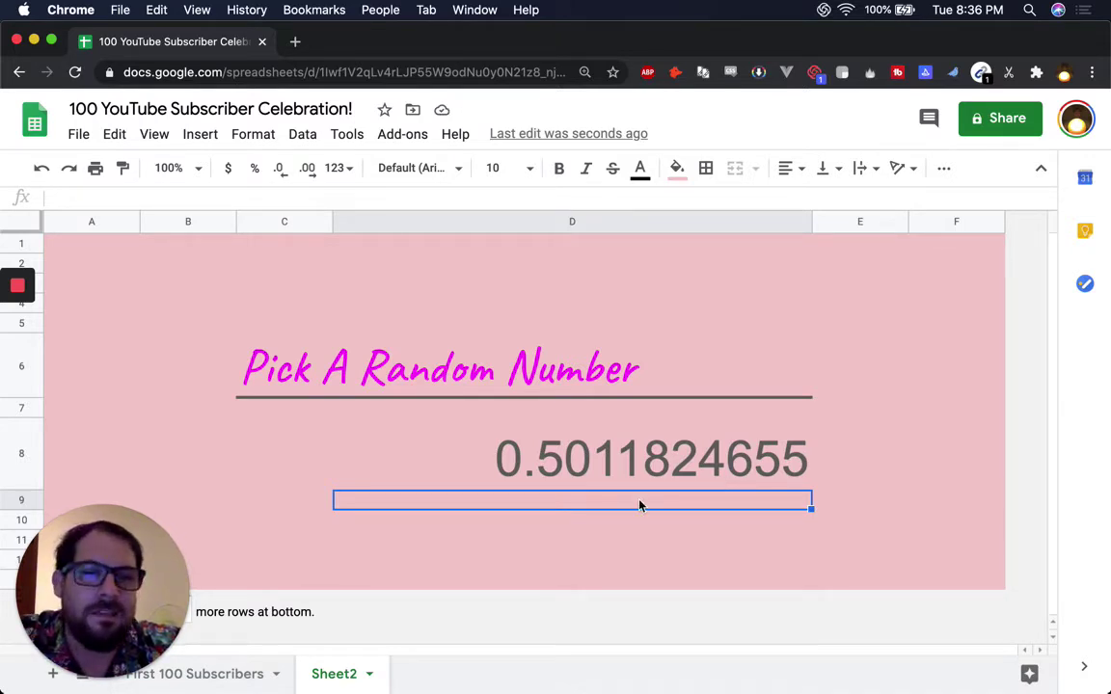
Multiply the random number in D8 by 100 by changing its formula to =rand()*100
click(580, 474)
double_click(546, 454)
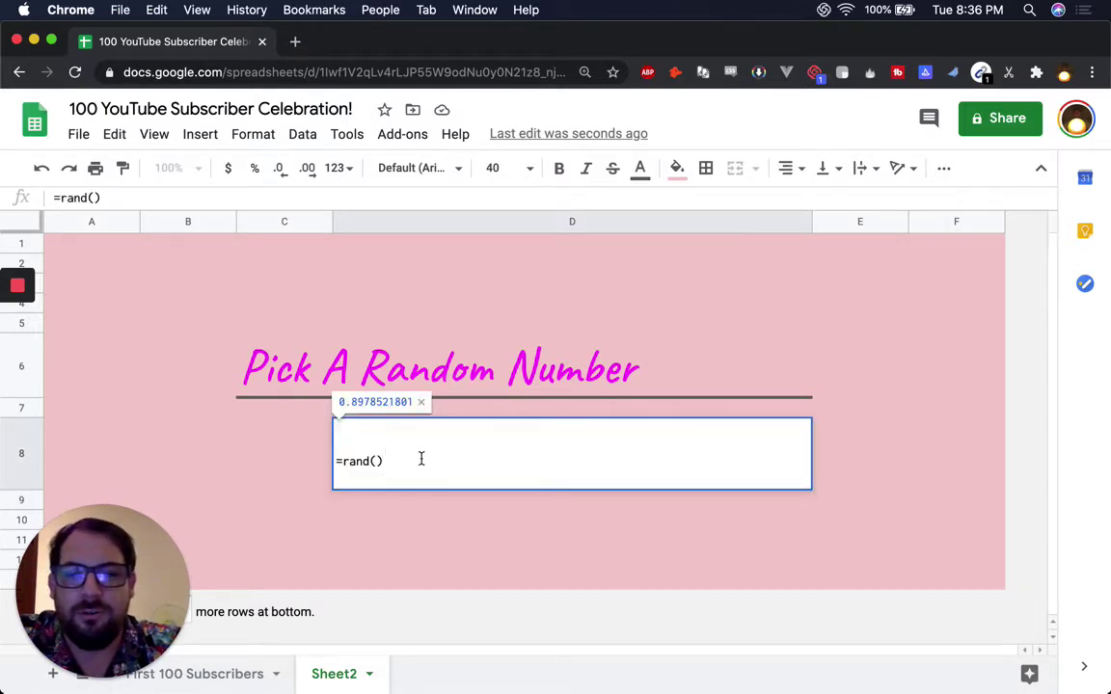
text(*)
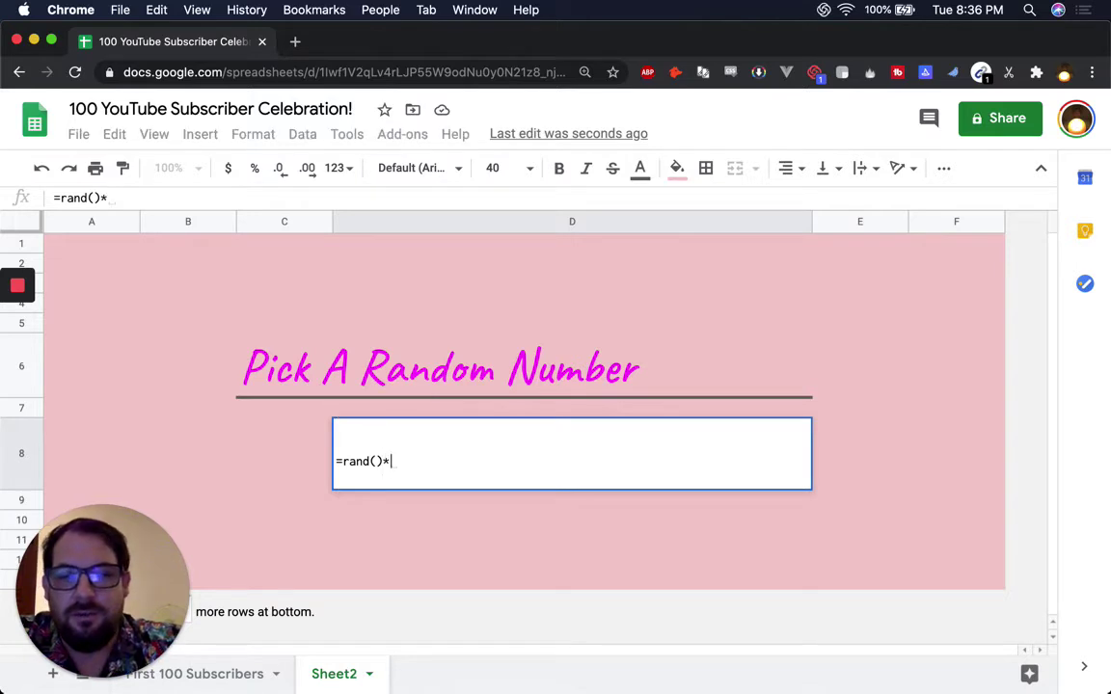
text(100)
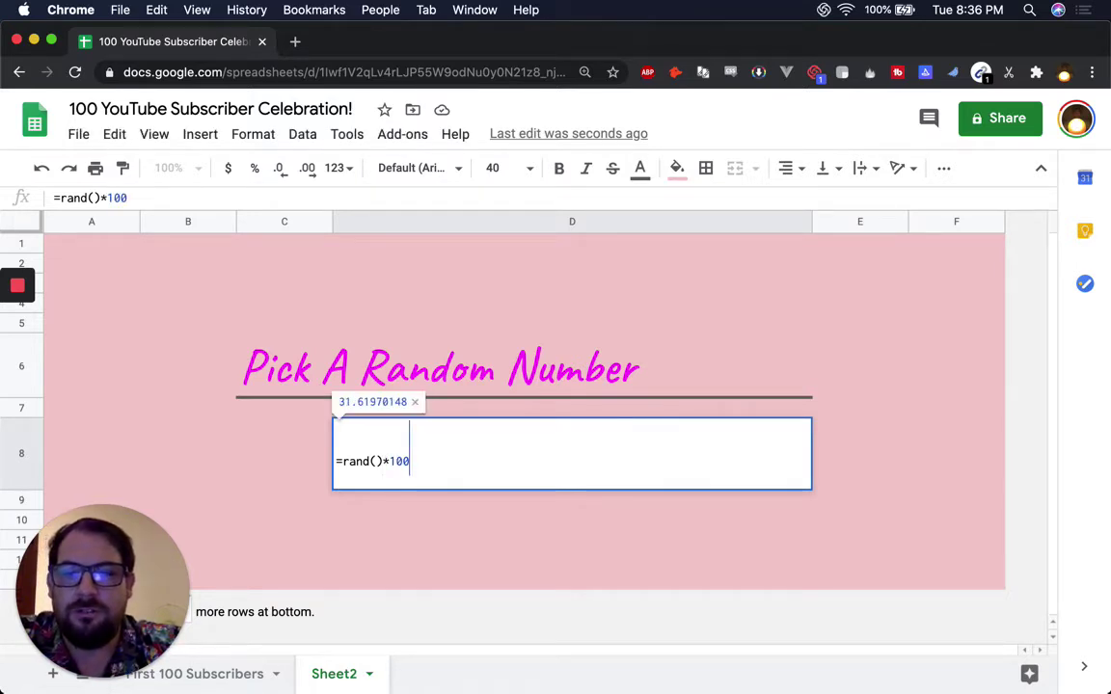
key(Return)
click(511, 461)
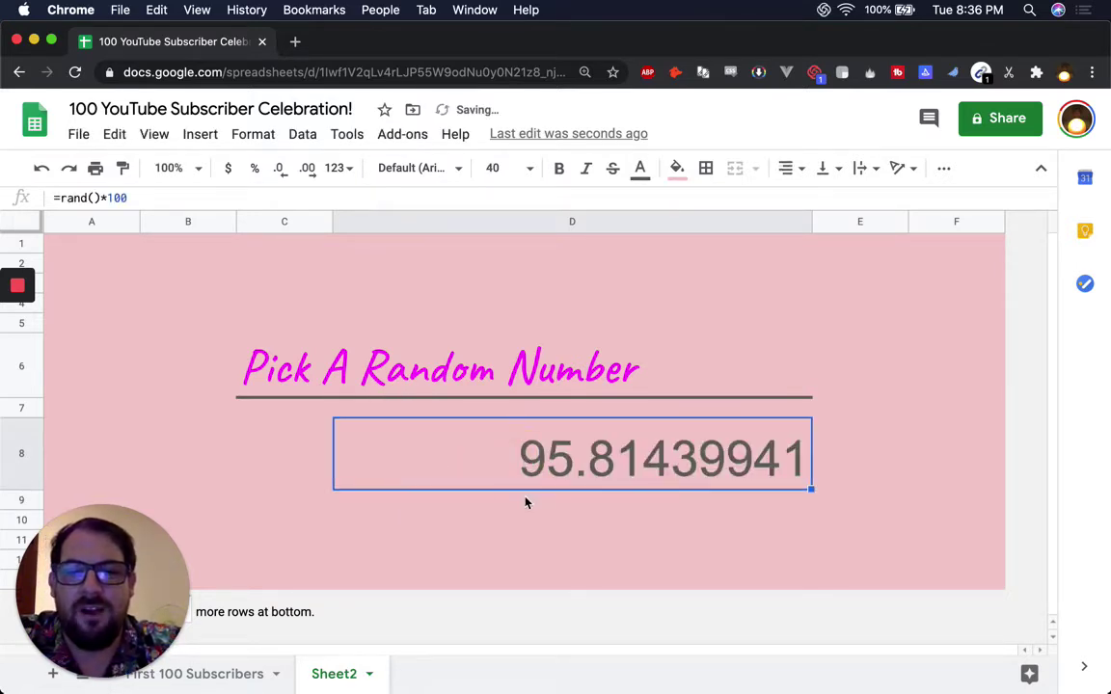
Round the result in D8 up to a whole number with the formula =roundup(rand()*100)
double_click(528, 455)
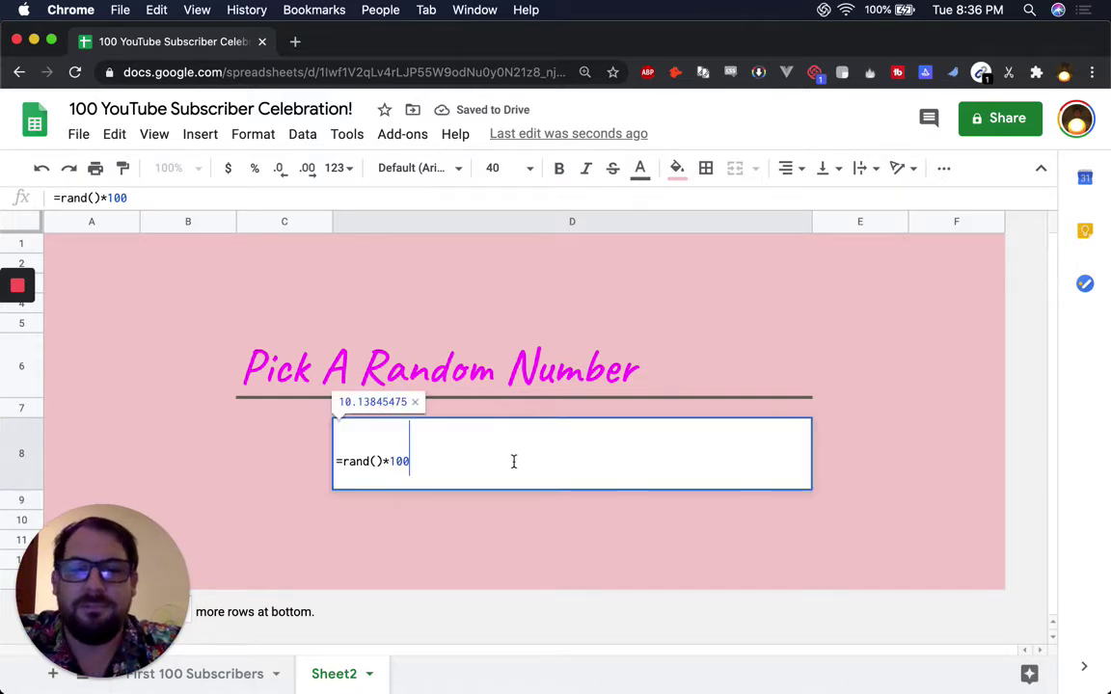
key(Home)
key(Right)
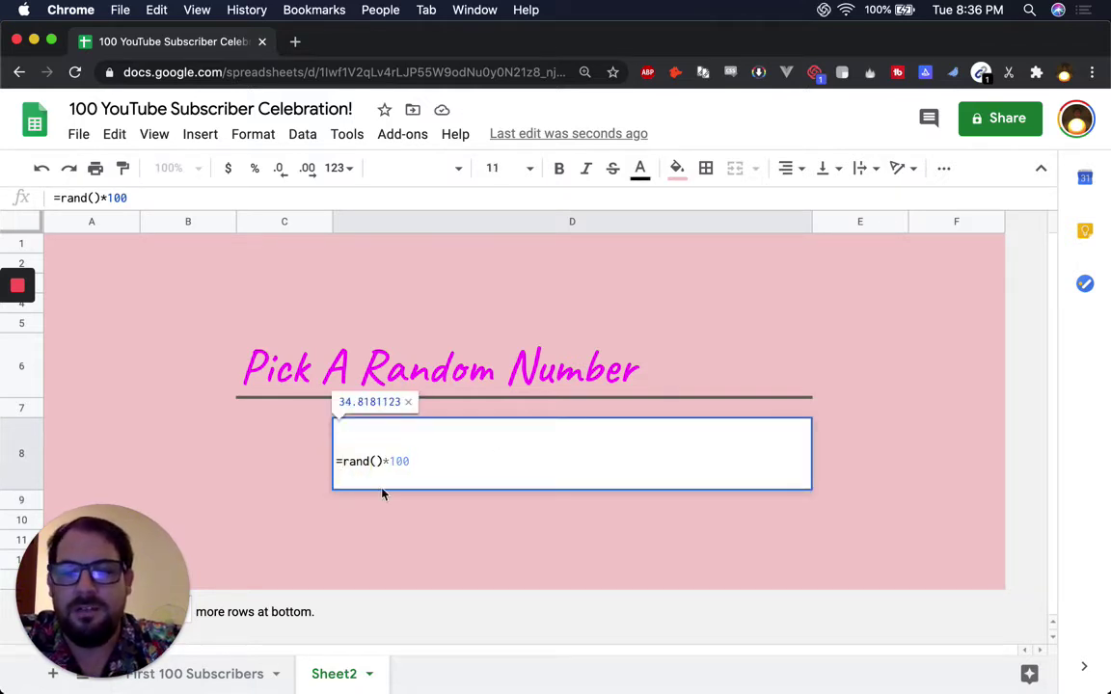
text(roundup()
key(End)
text())
key(Return)
click(608, 464)
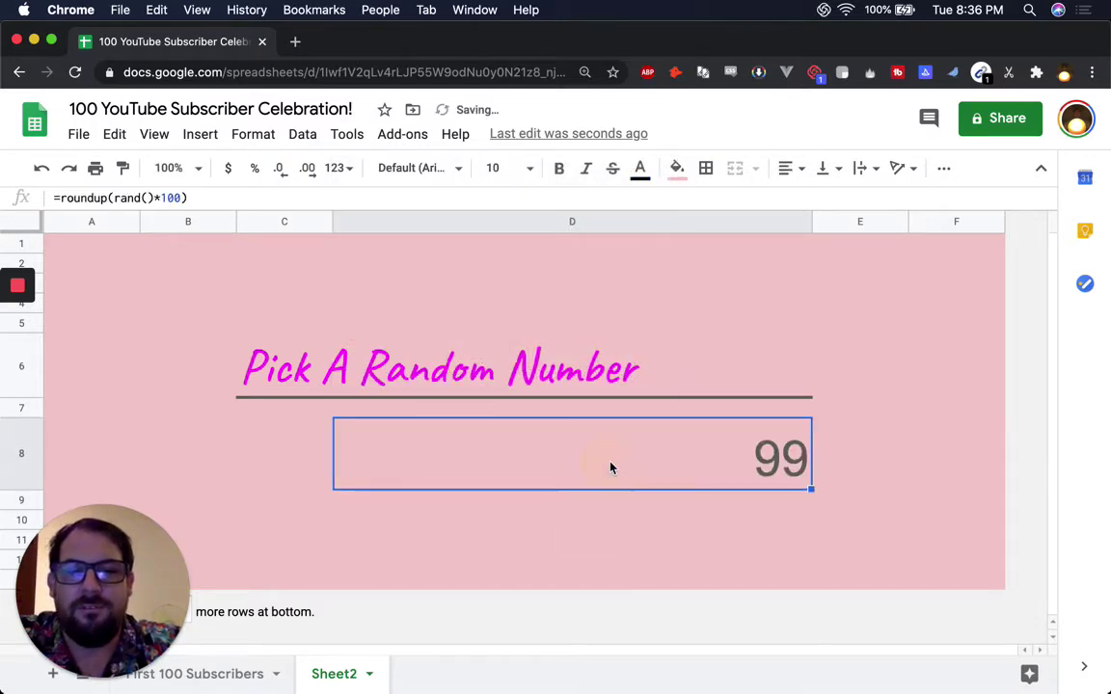
Enter "erd" twice and "rrd" once in cell B3 to recalculate the random number several times
click(150, 286)
text(erd)
key(Return)
click(149, 283)
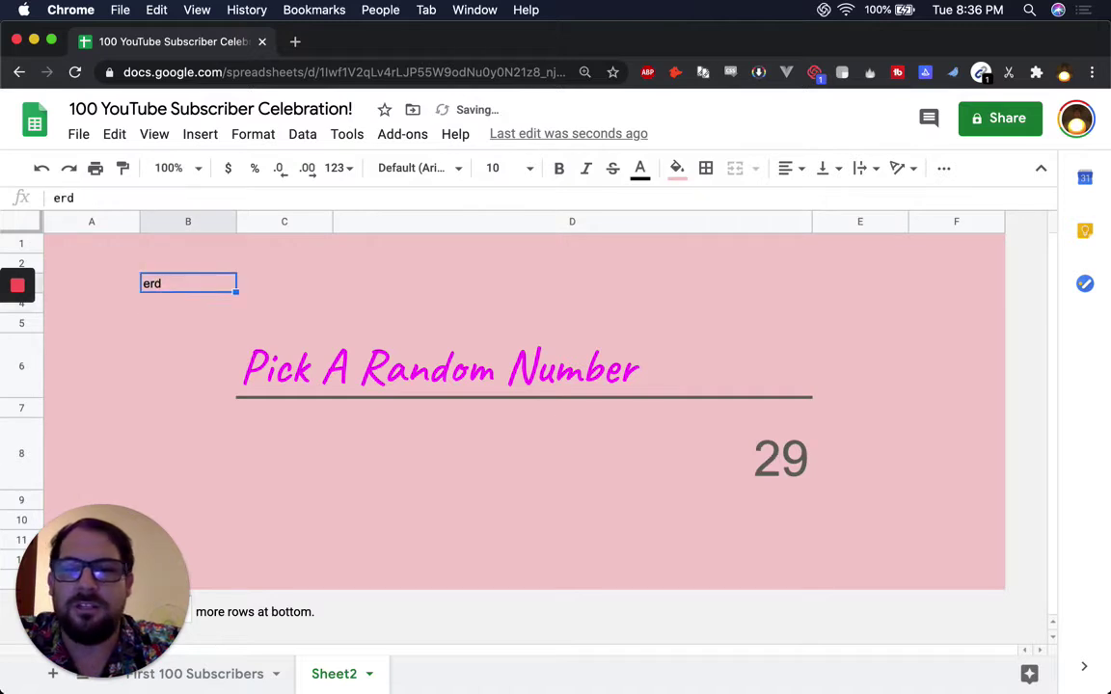
text(erd)
key(Return)
click(159, 283)
text(rrd)
key(Return)
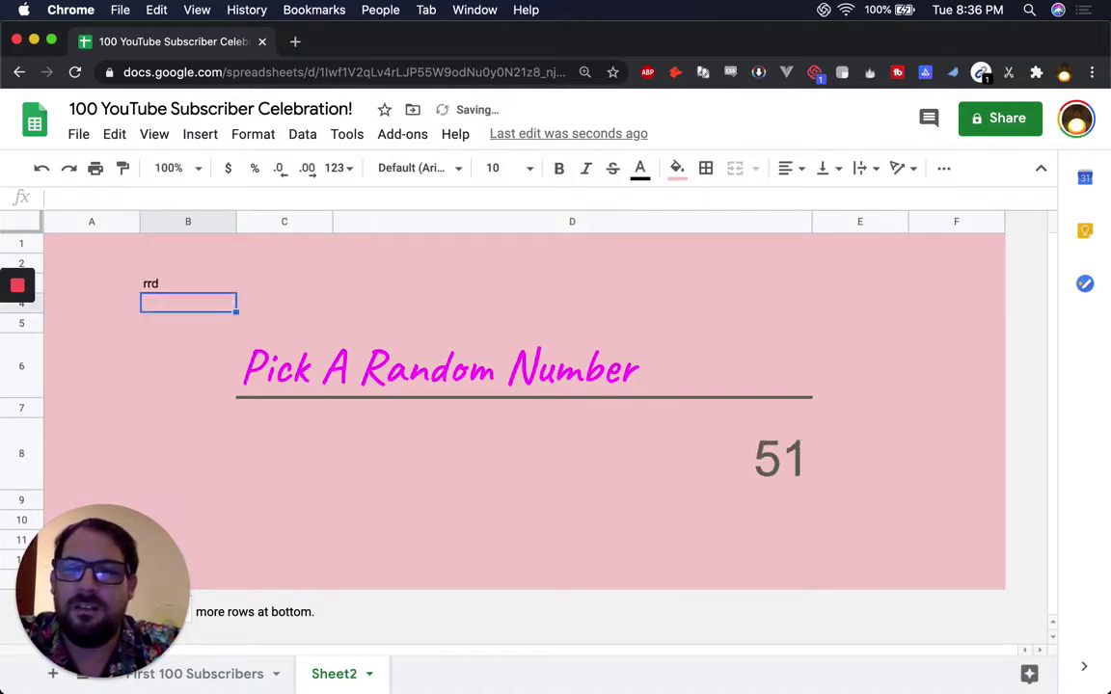
Copy the random number in D8, paste it over its own formula as a value only, and undo the paste
click(534, 501)
click(560, 456)
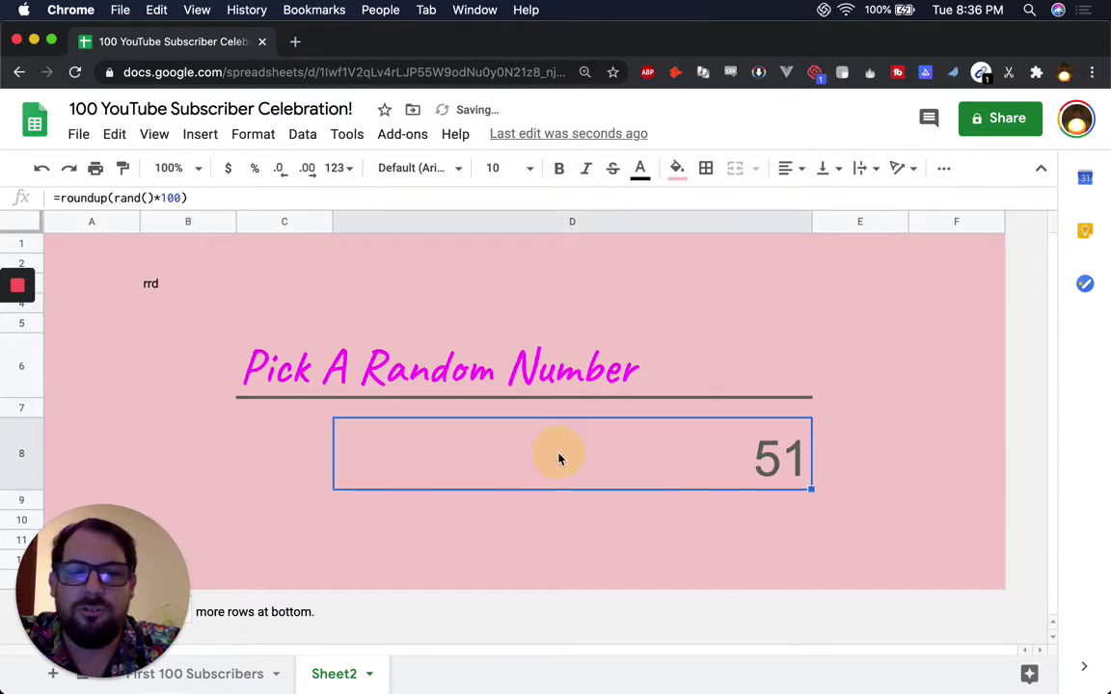
key(super+c)
click(454, 518)
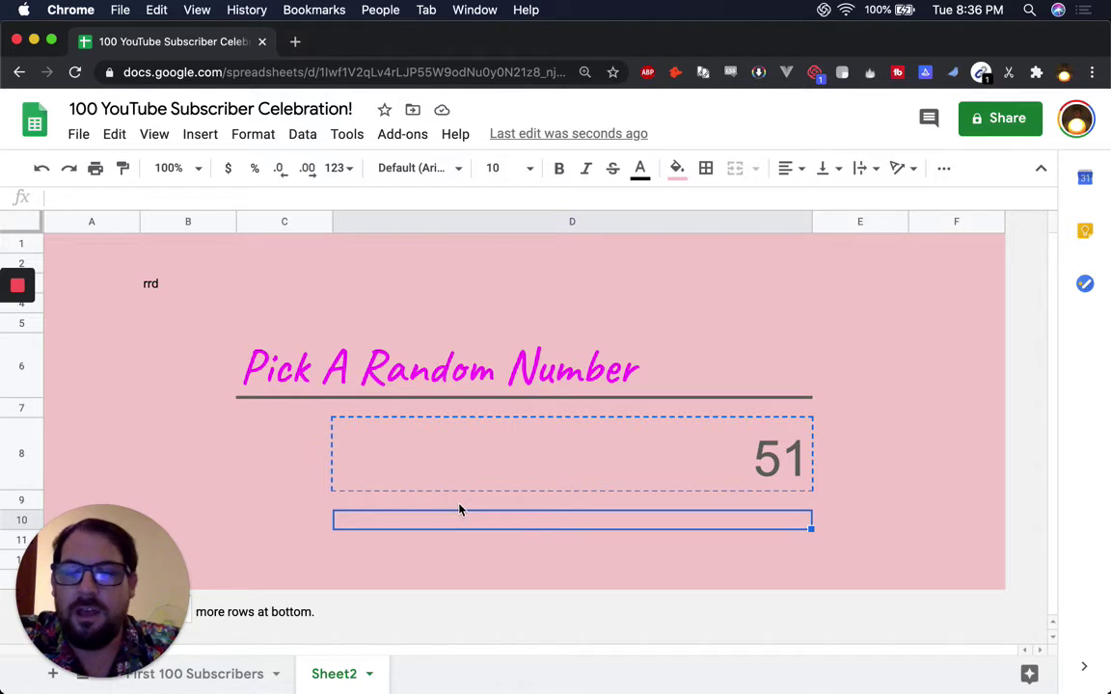
click(482, 444)
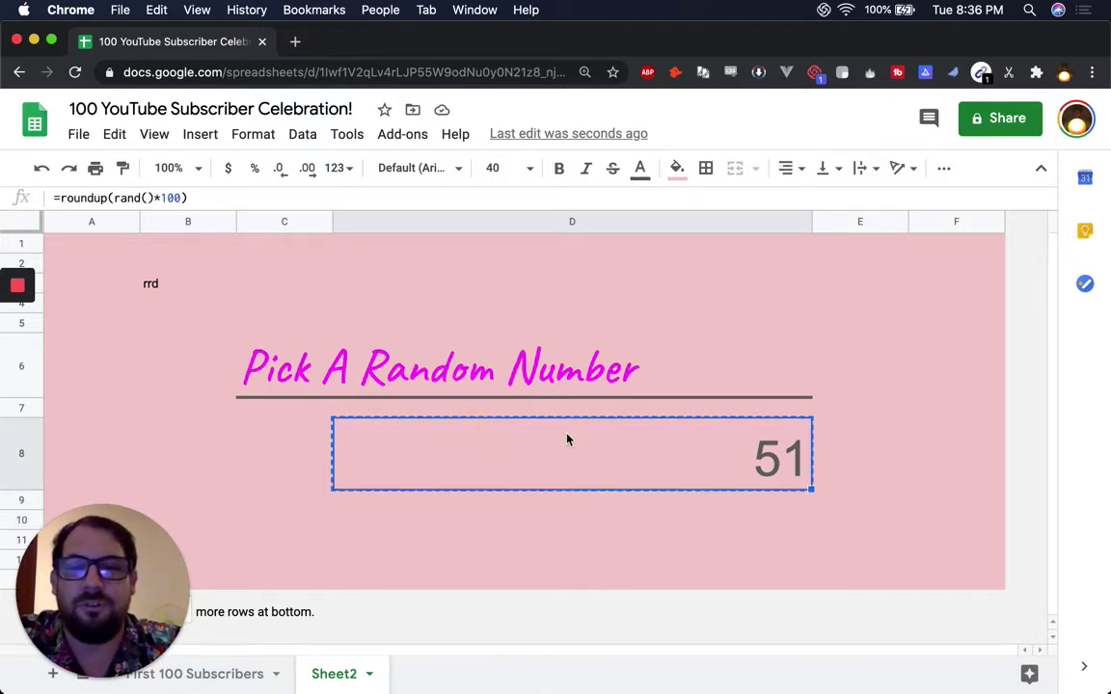
key(super+c)
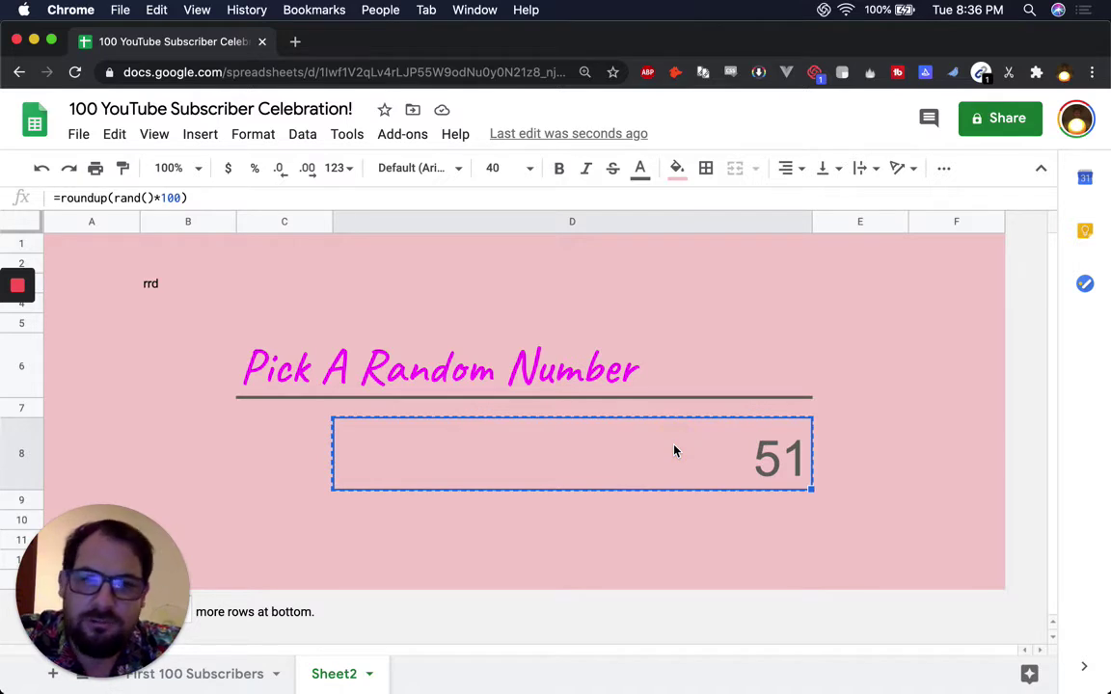
key(super+shift+v)
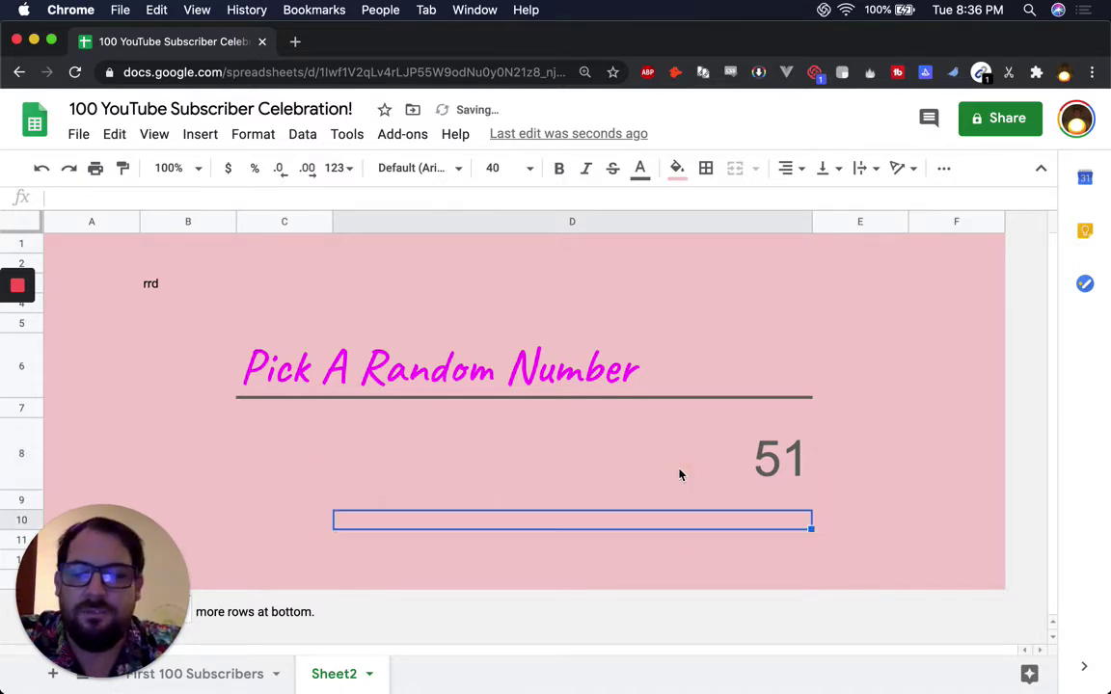
key(super+z)
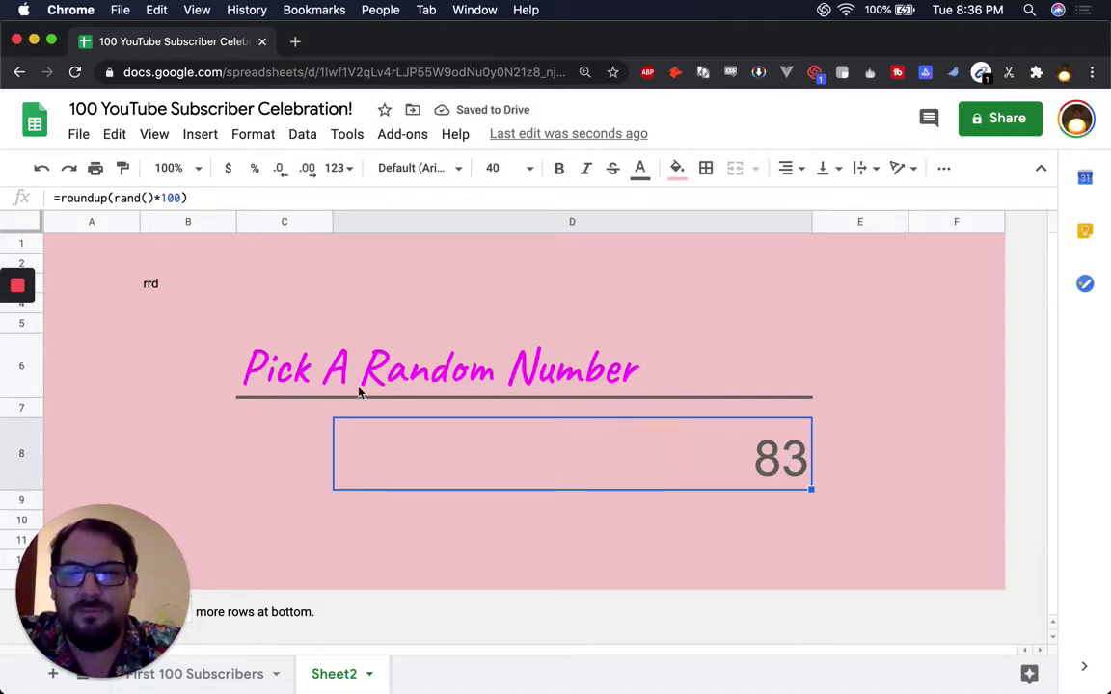
Replace the rounding function in D8 so the formula reads =ROUNDDOWN(rand()*100)
double_click(488, 436)
click(389, 462)
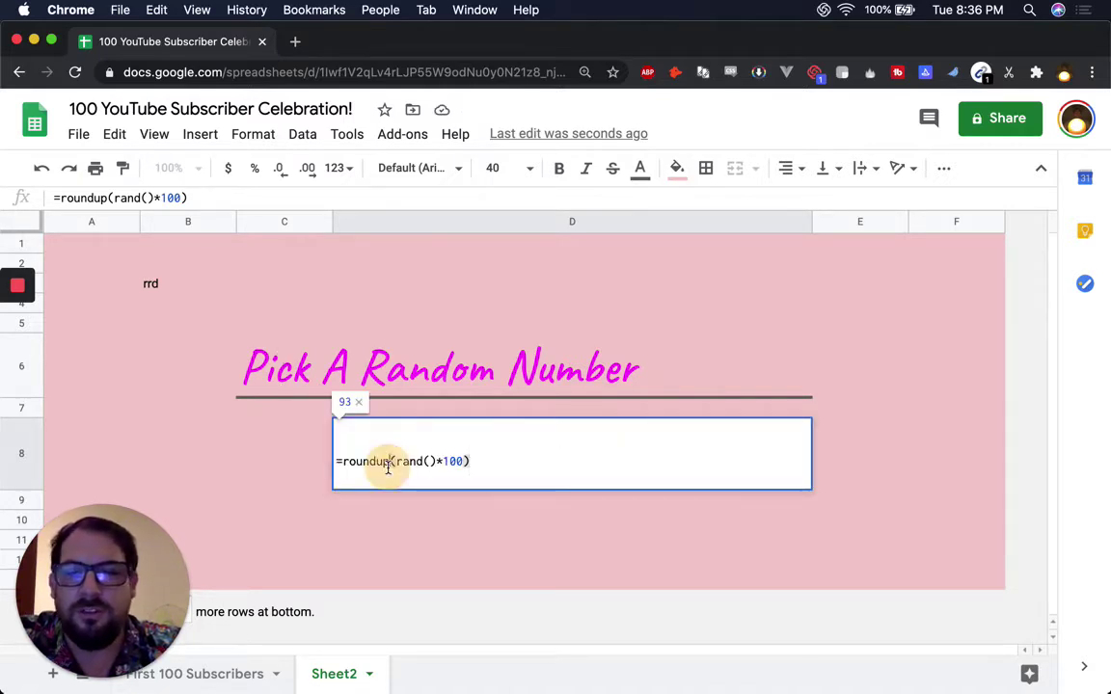
key(BackSpace)
key(BackSpace)
text(d)
key(Tab)
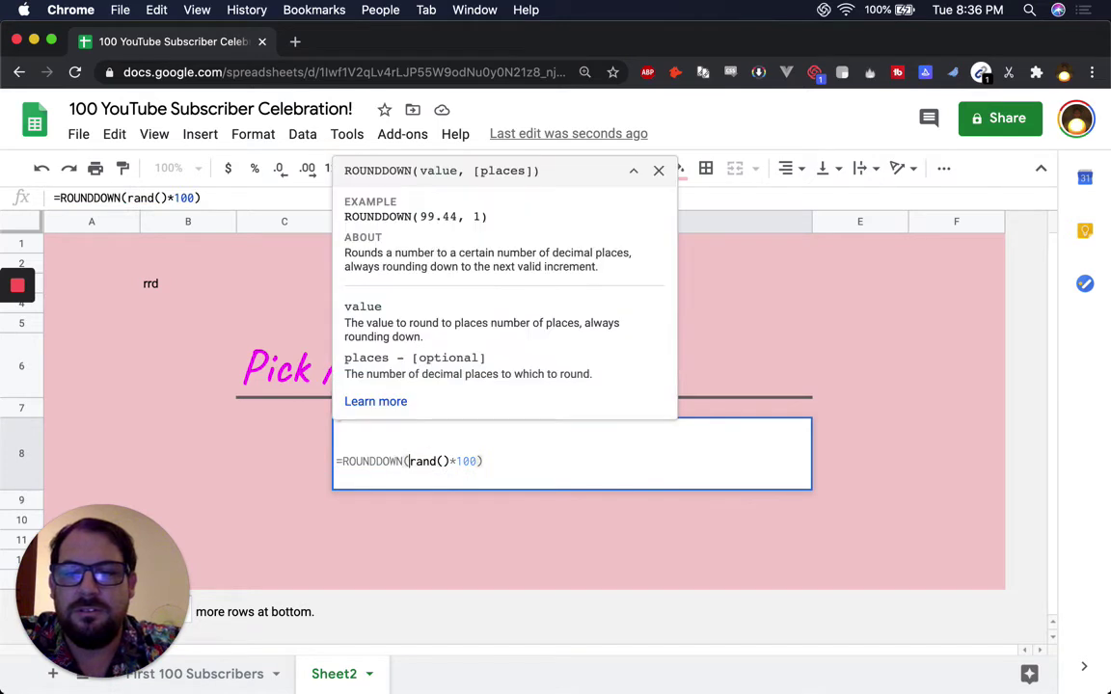
key(Return)
click(598, 466)
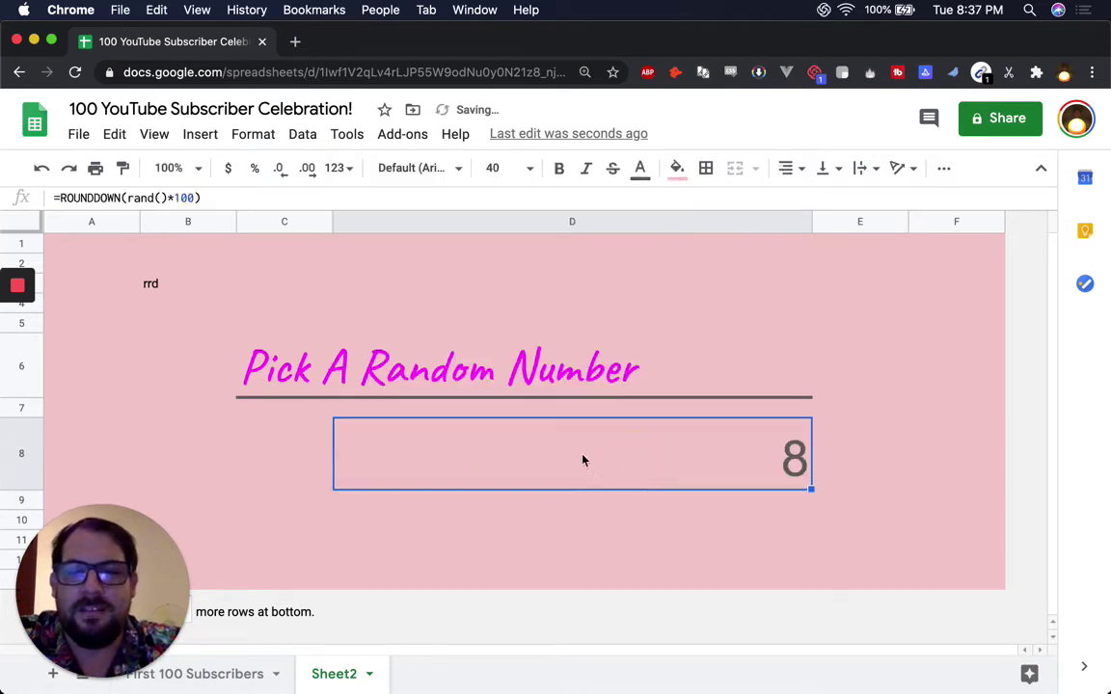
Clear the test text "rrd" from cell B3
click(145, 283)
key(BackSpace)
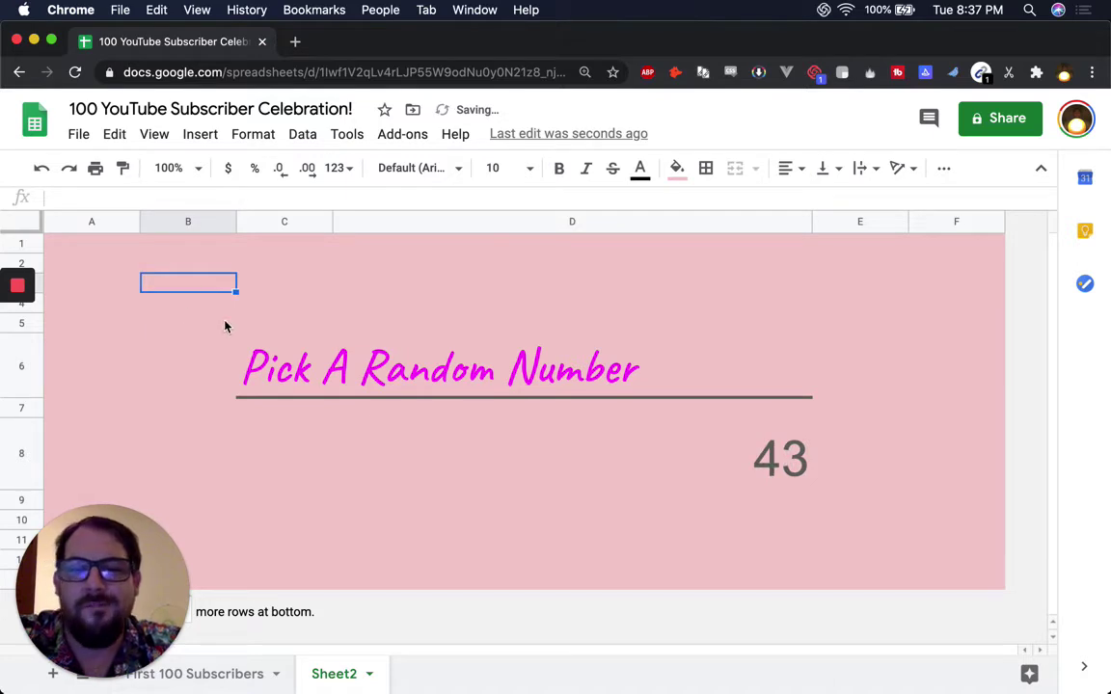
click(461, 362)
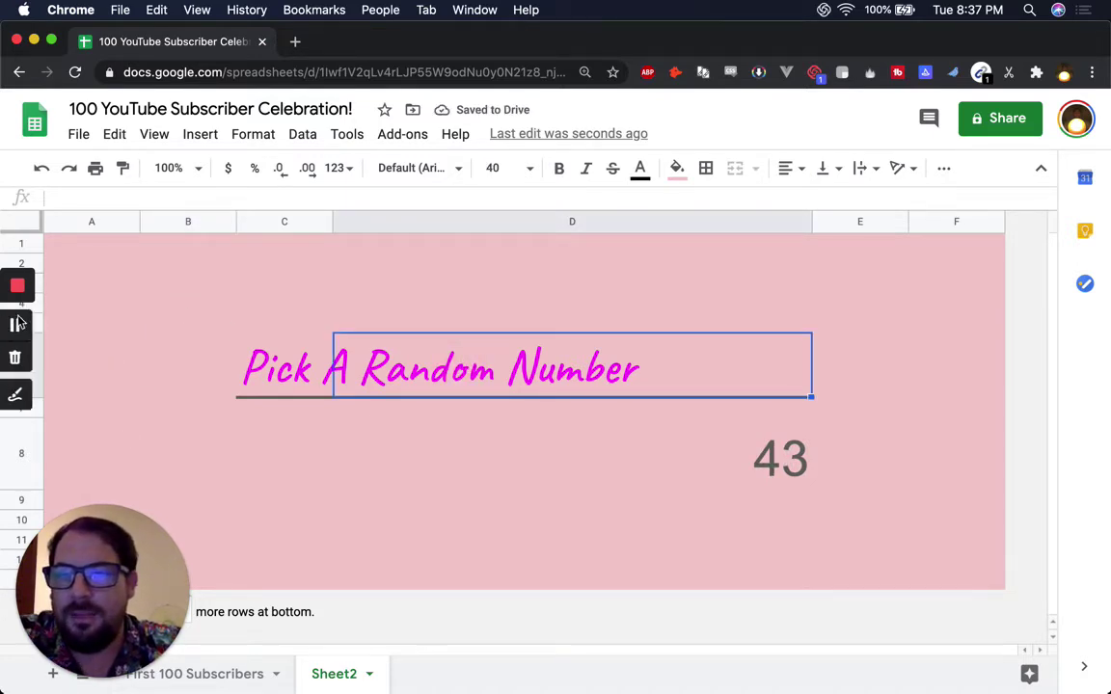
click(17, 323)
click(607, 434)
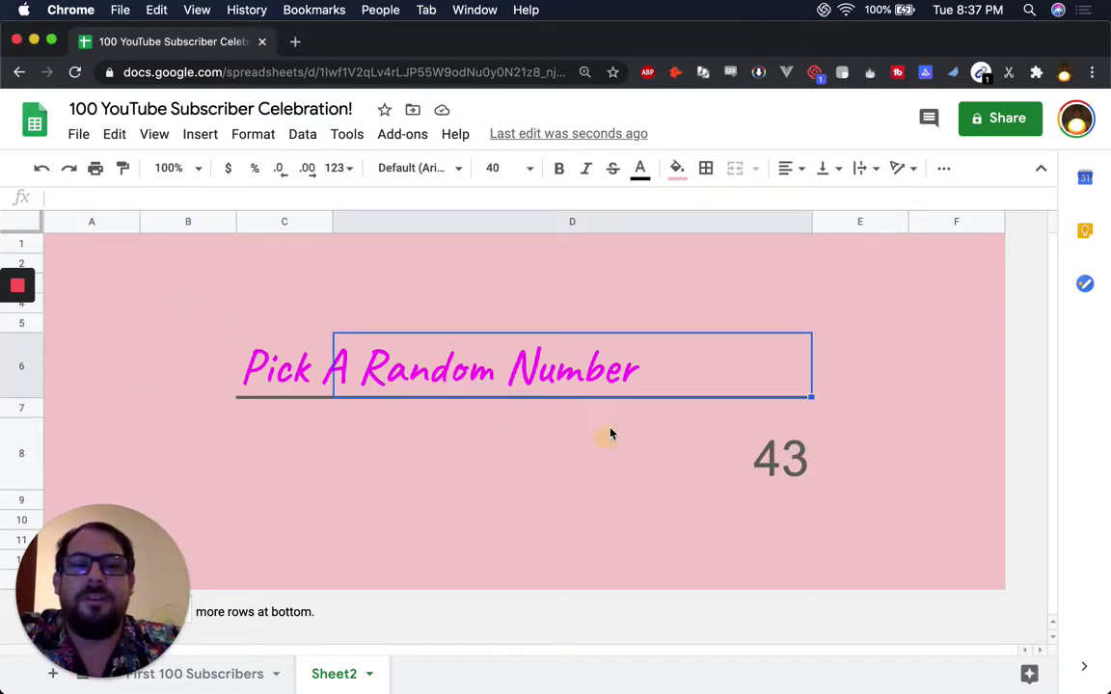
click(625, 448)
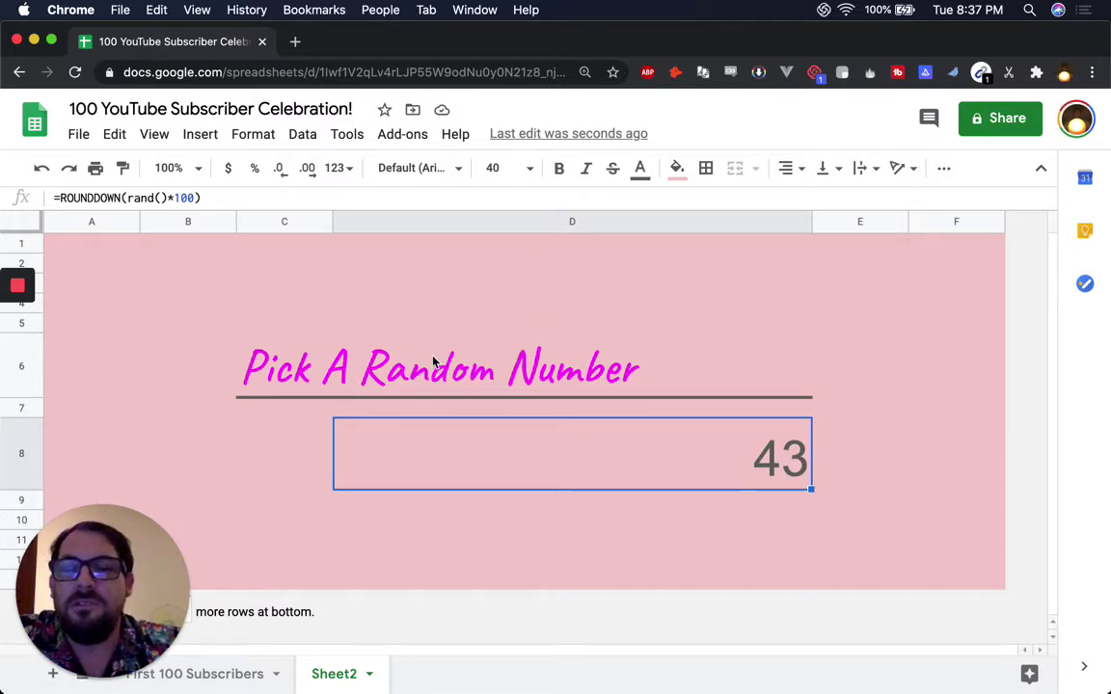
click(185, 281)
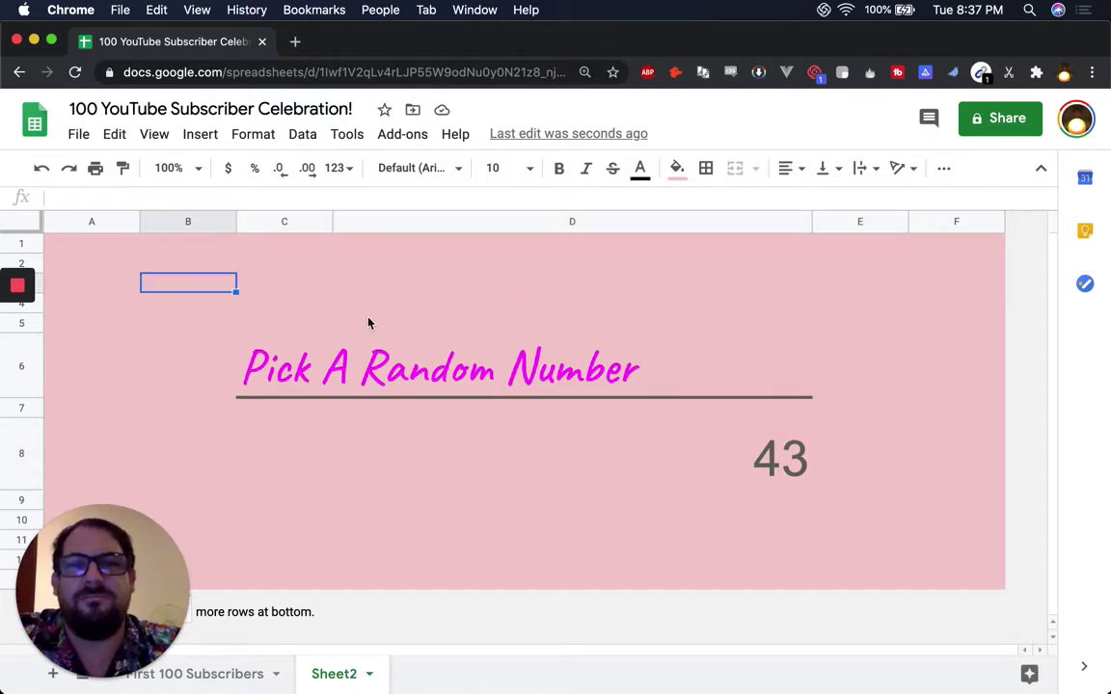
click(486, 305)
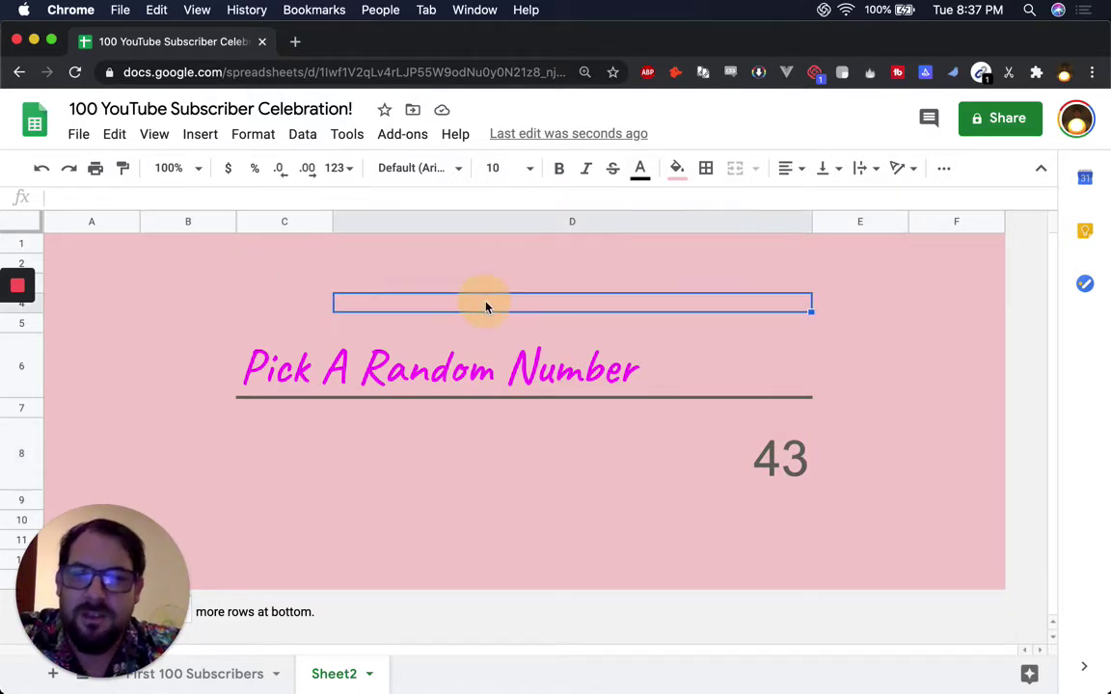
Raise the multiplier in D8 so the formula reads =ROUNDDOWN(rand()*10000)
click(661, 464)
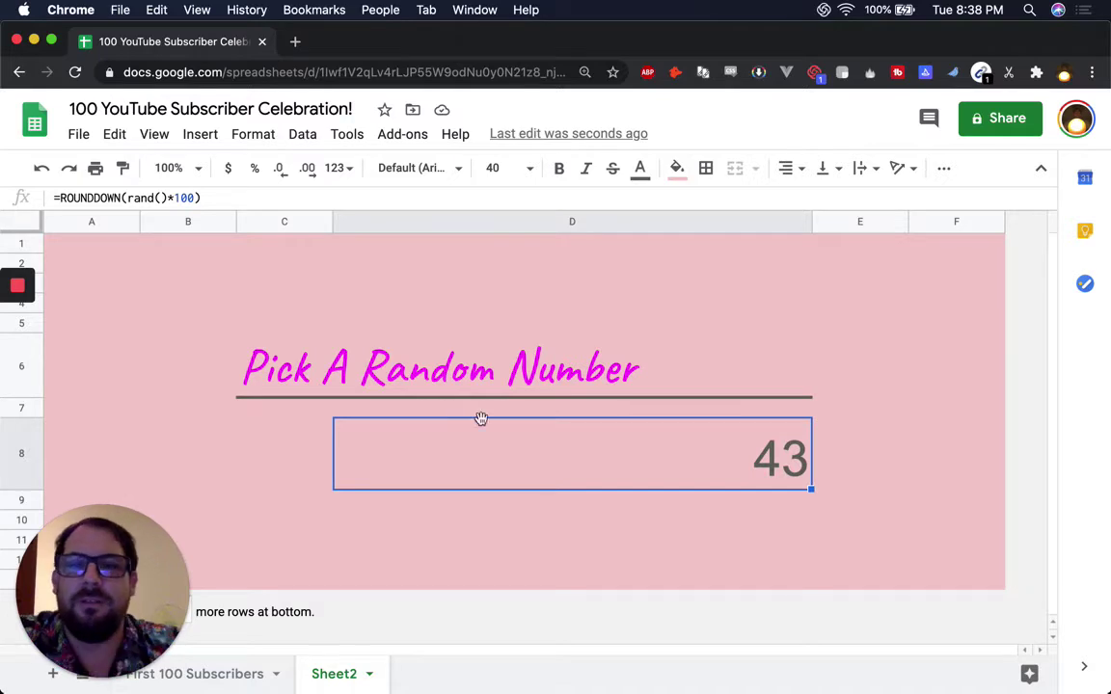
double_click(526, 453)
click(465, 471)
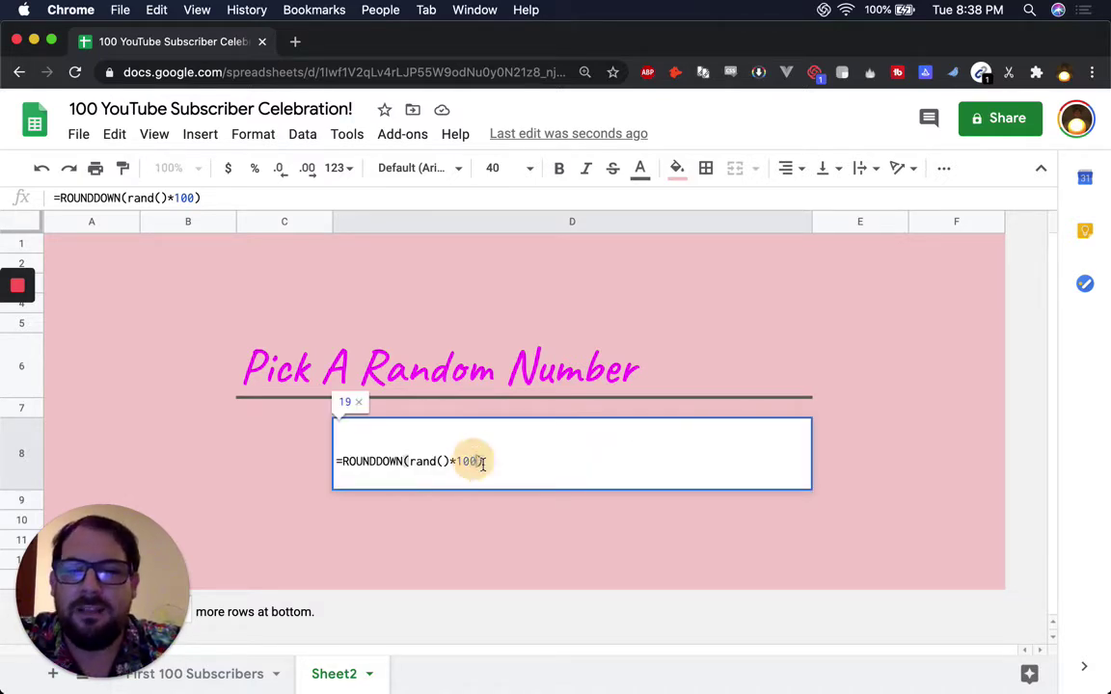
text(00)
key(Return)
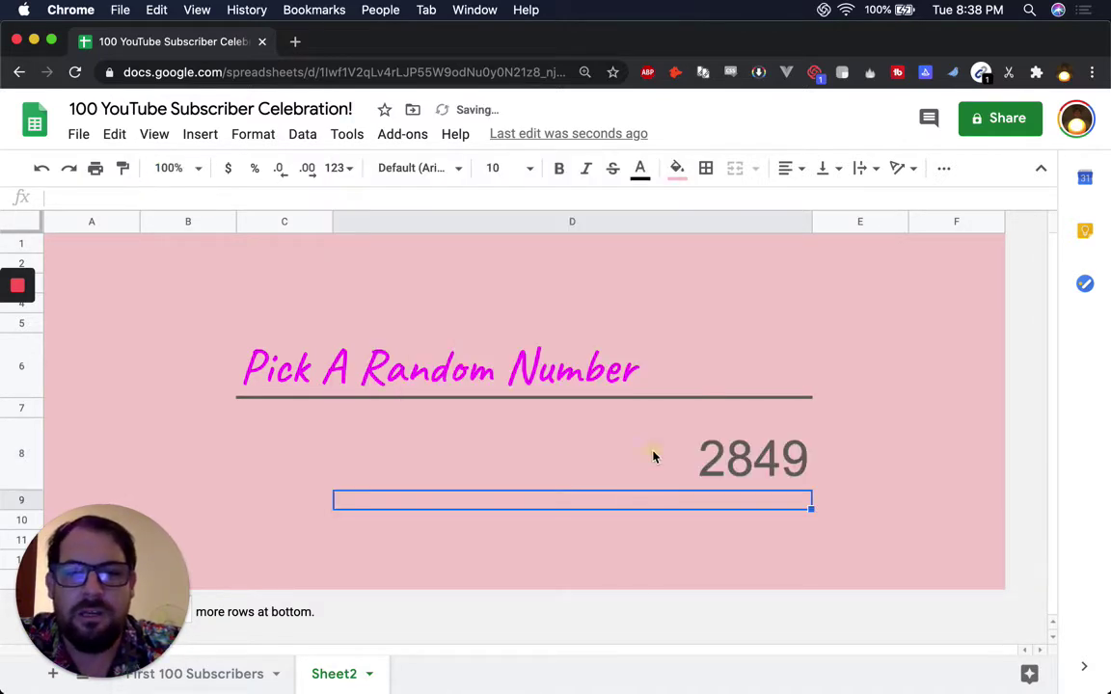
Format the random number in D8 as a Number with a thousands separator and no decimal places
click(647, 453)
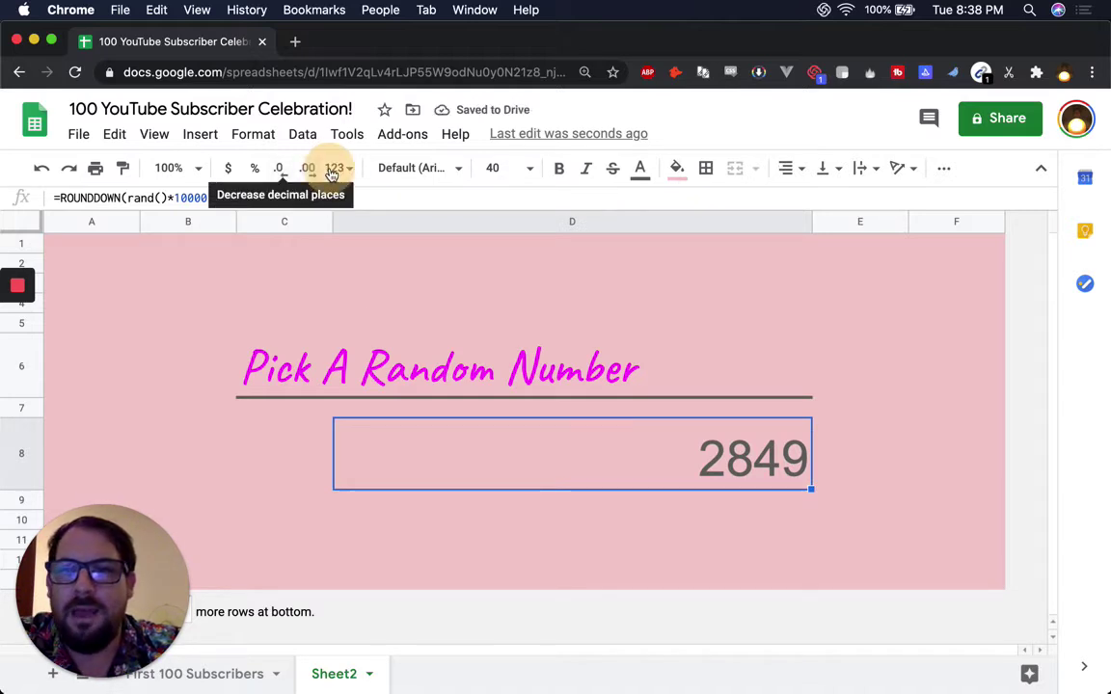
click(334, 167)
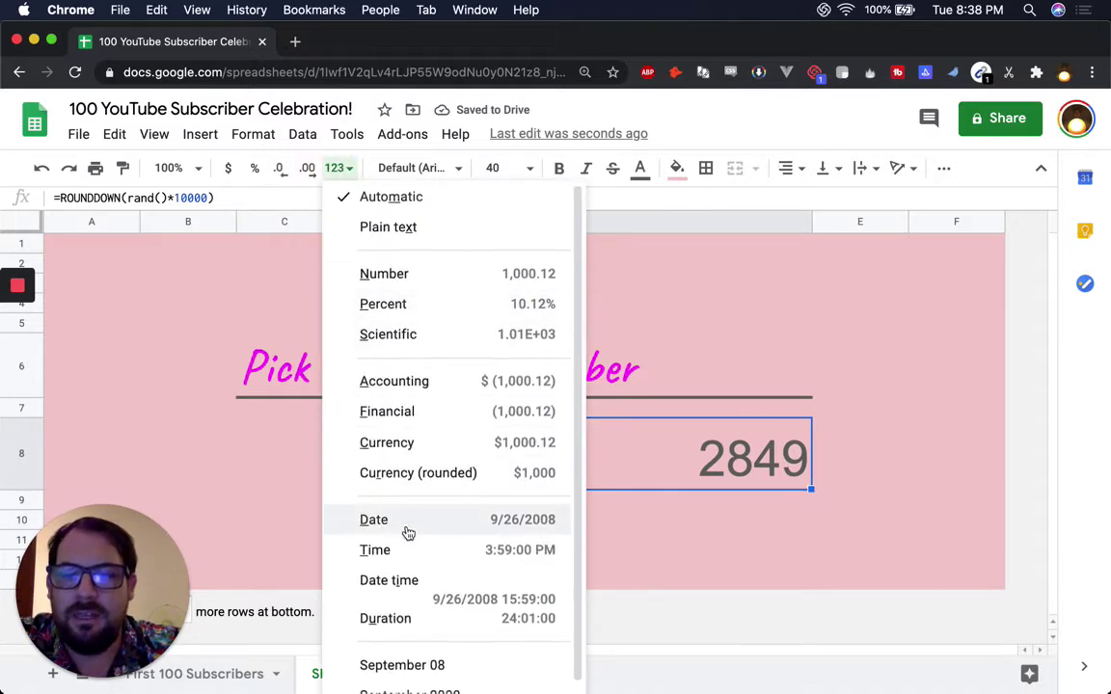
scroll(404, 533, down, 1)
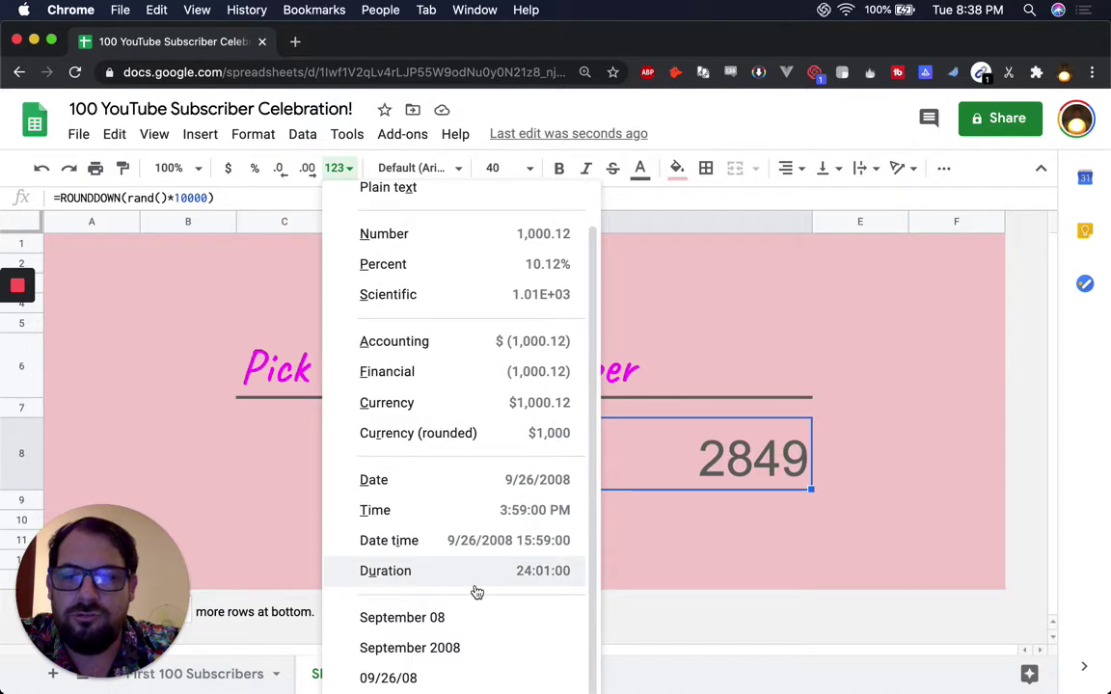
click(482, 376)
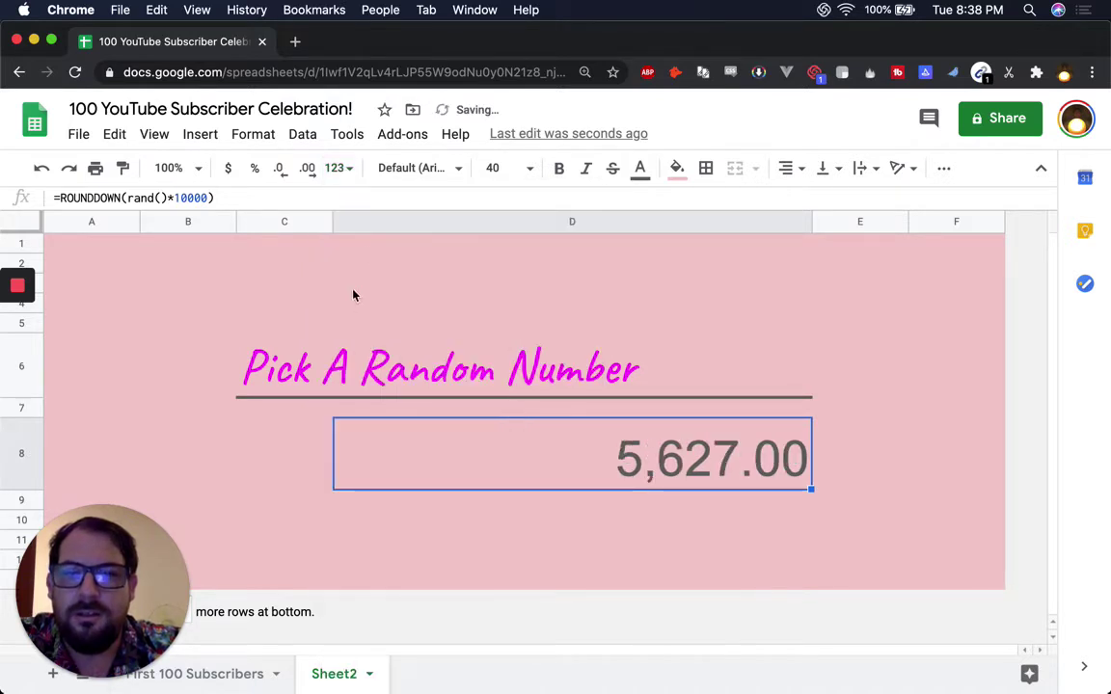
click(279, 169)
click(279, 169)
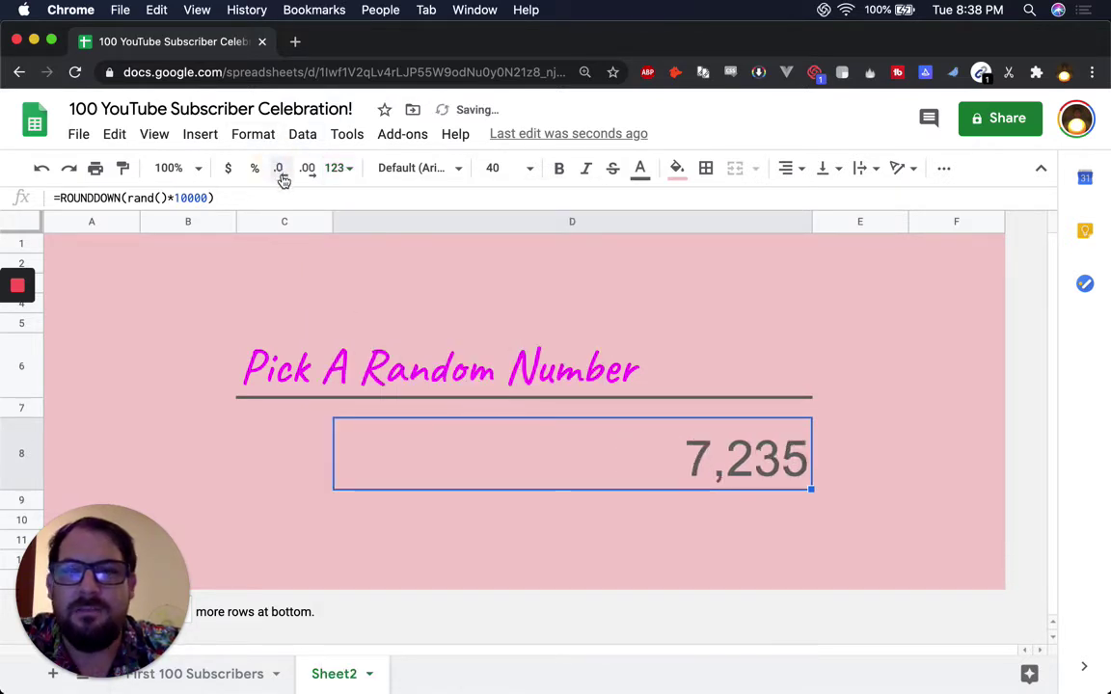
Copy the random number formula from D8 into cells D9, D10 and D11
key(super+c)
click(740, 503)
key(super+v)
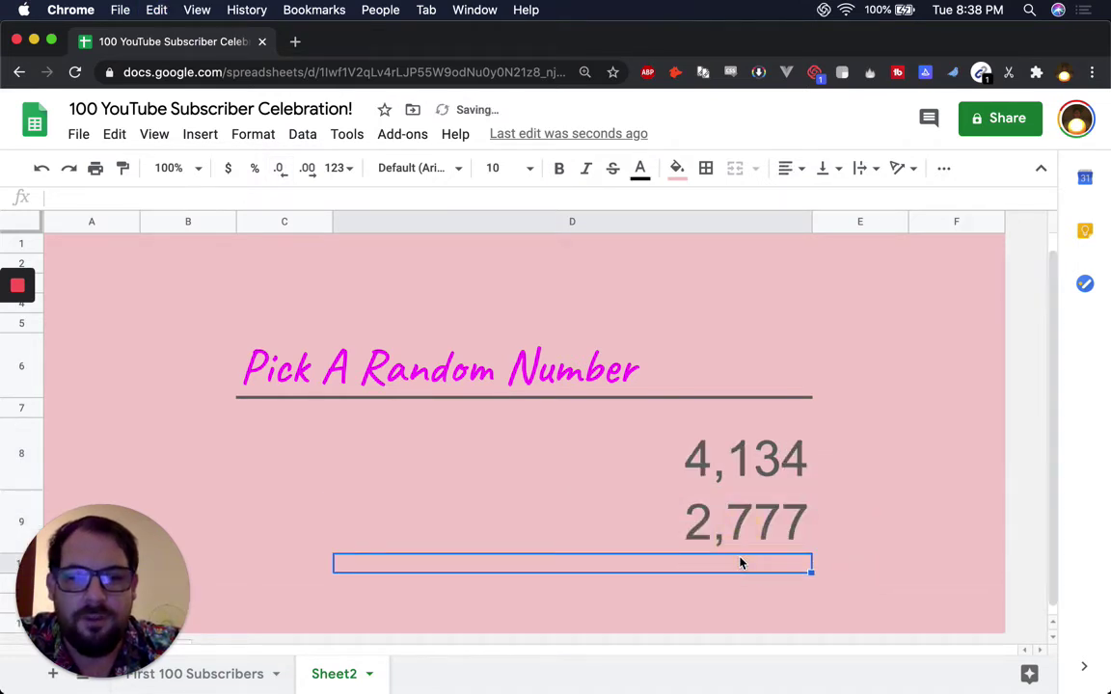
scroll(738, 560, down, 1)
key(ctrl+v)
click(714, 550)
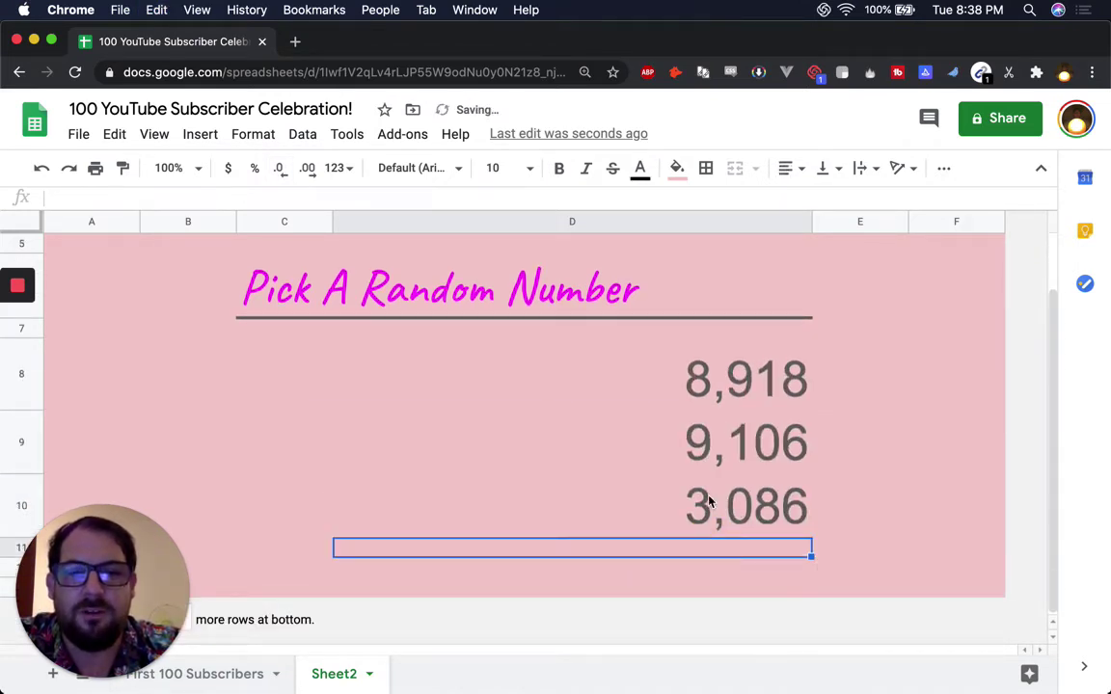
key(ctrl+v)
Format the random numbers in D8:D11 as dollar currency
key(shift+Up)
key(shift+Up)
key(shift+Up)
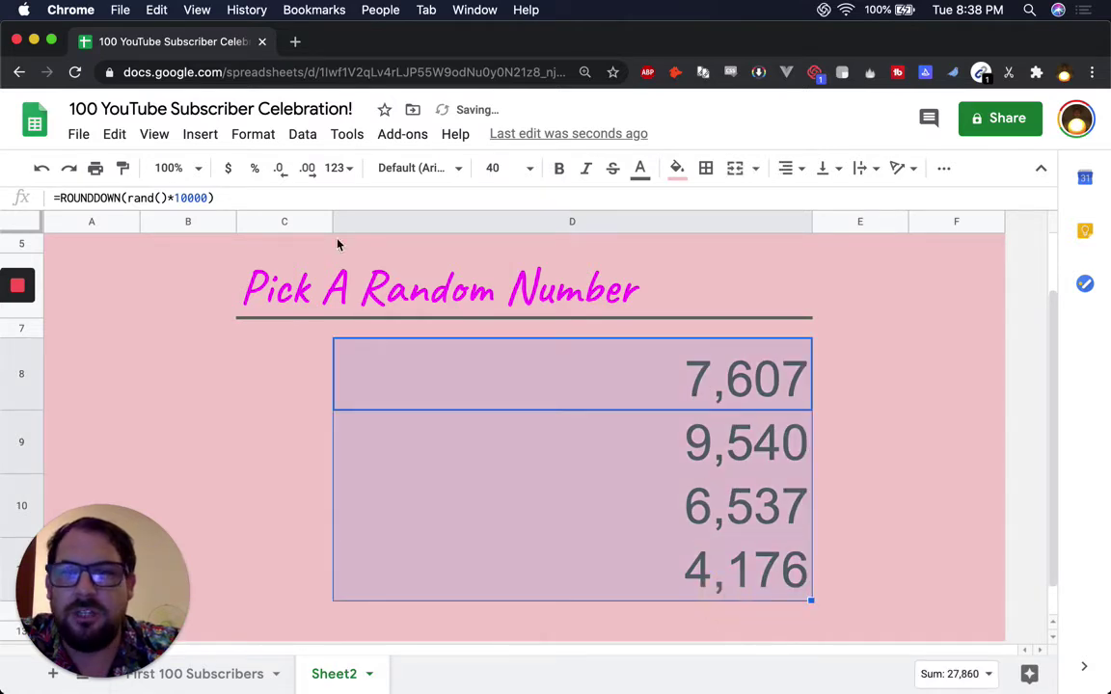
click(228, 173)
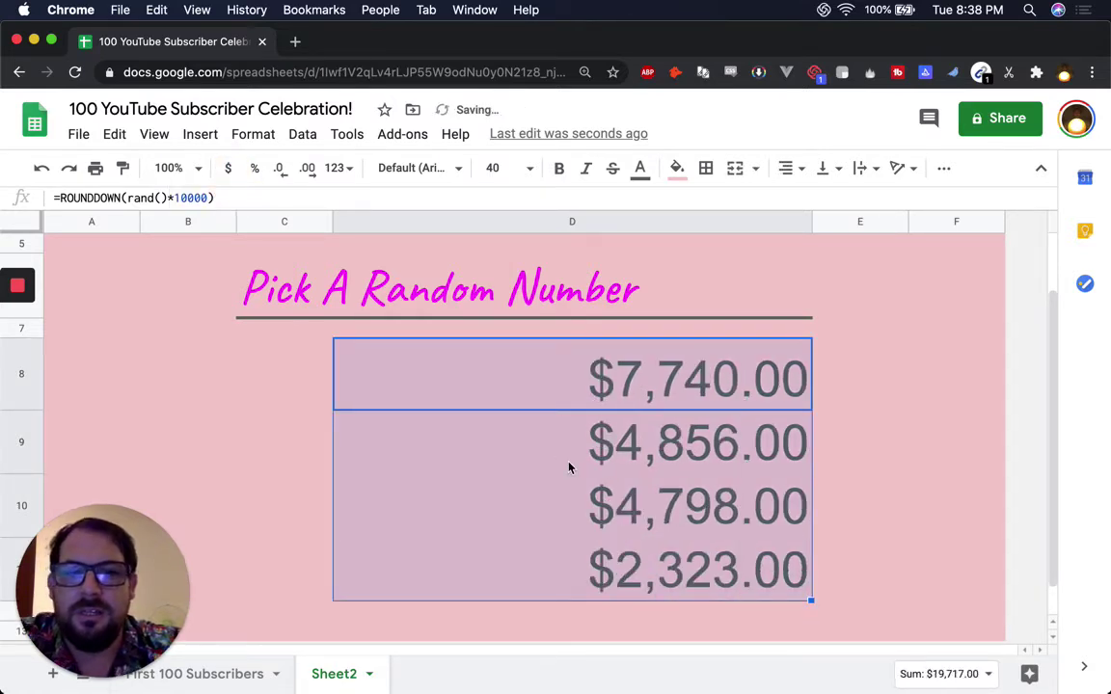
Raise the multiplier in D8 so the formula reads =ROUNDDOWN(rand()*10000000)
click(689, 390)
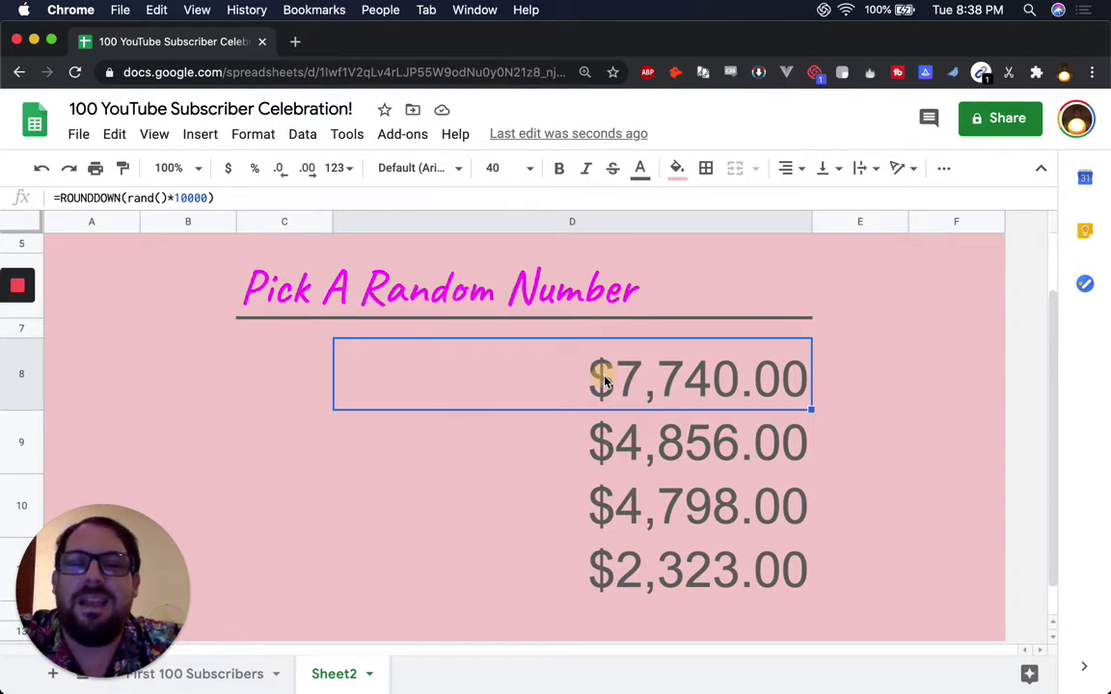
double_click(651, 365)
click(486, 382)
text(000)
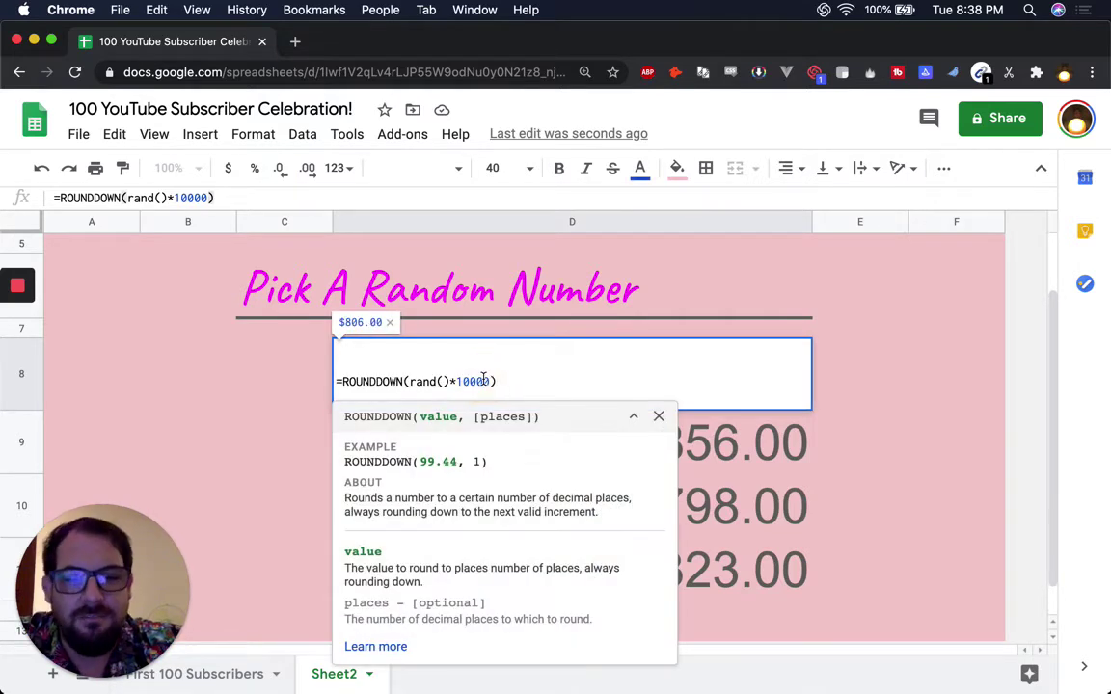
key(Return)
Copy the updated D8 formula over the formulas in D9, D10 and D11
click(628, 377)
key(cmd+c)
click(679, 437)
key(cmd+v)
click(665, 516)
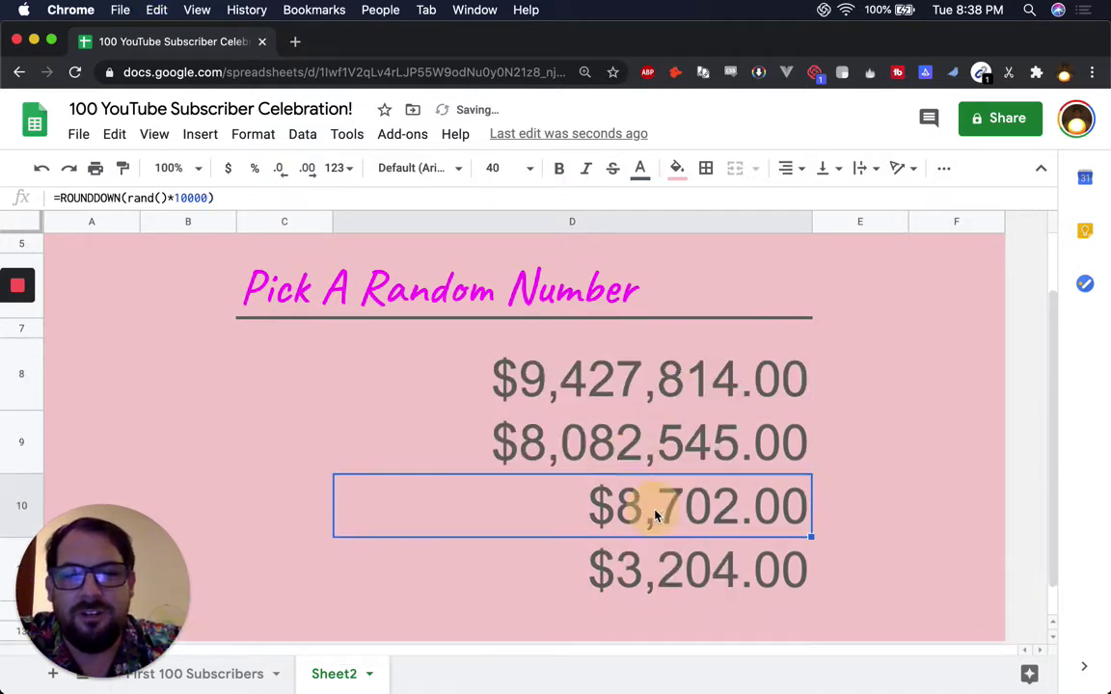
key(cmd+v)
click(639, 567)
key(cmd+v)
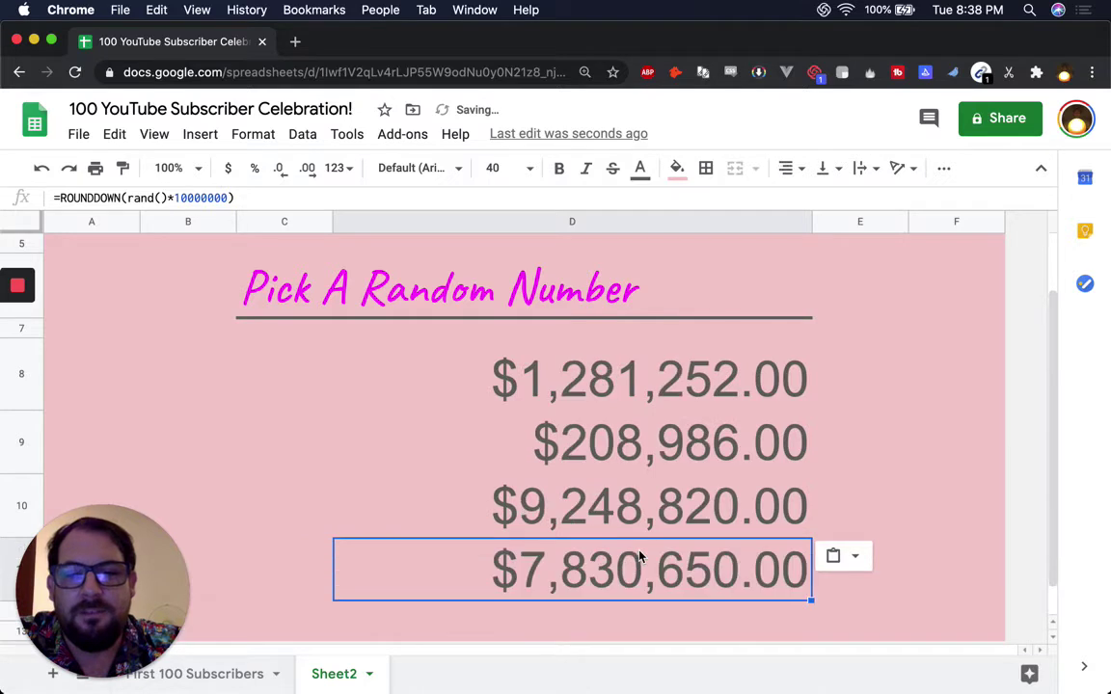
Overwrite the formula in D8 with the typed value 0000000
click(565, 383)
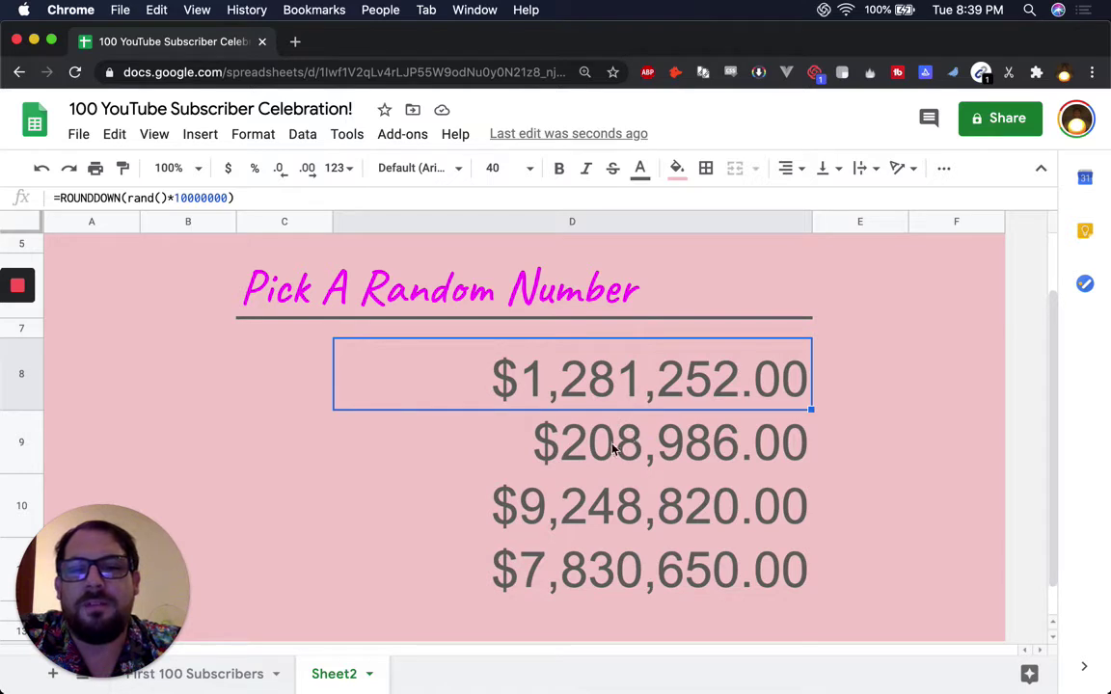
click(586, 381)
text(0000000)
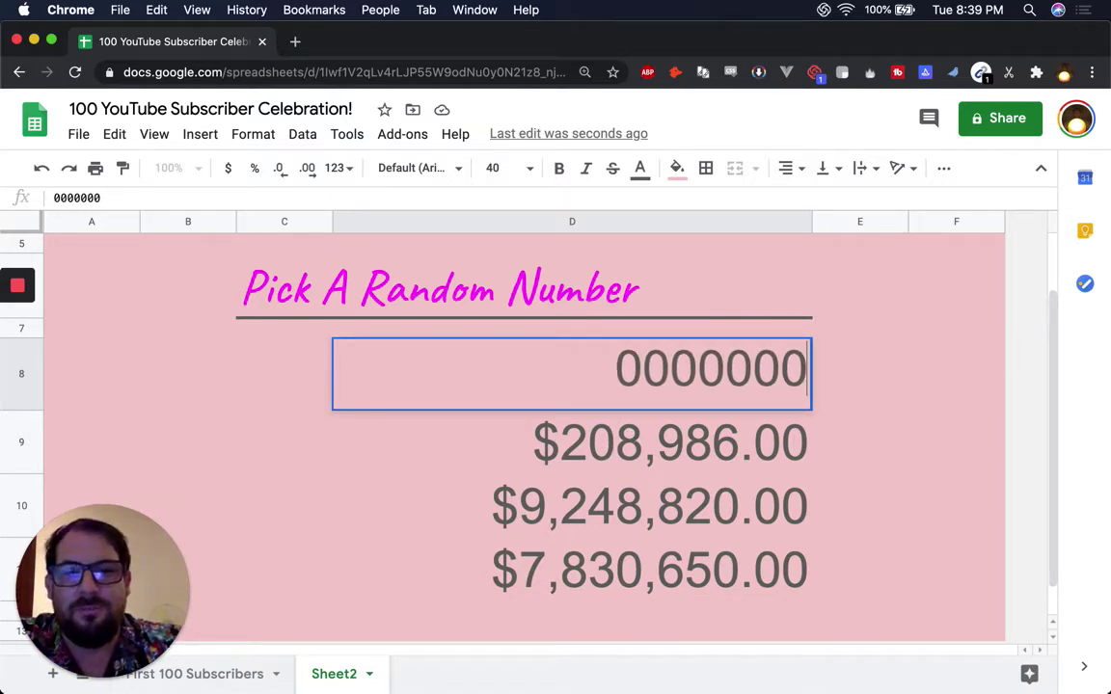
key(Return)
key(Up)
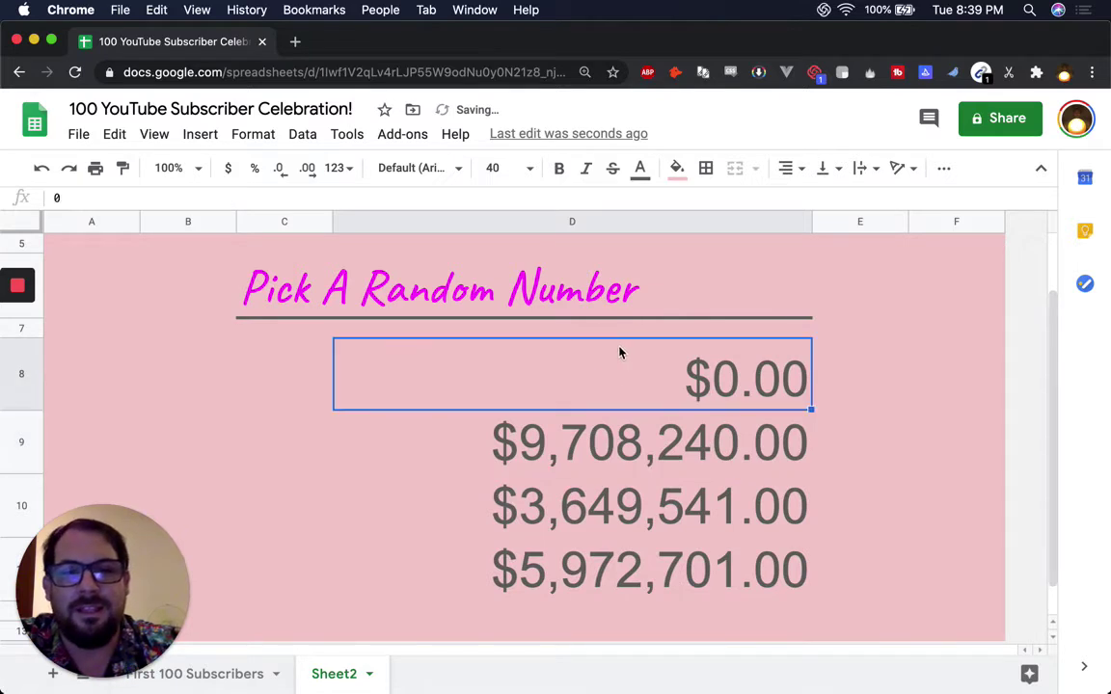
Enter the fixed number 3838838 in cell D8
click(608, 367)
text(033)
key(BackSpace)
key(BackSpace)
key(BackSpace)
text(3838838)
key(Return)
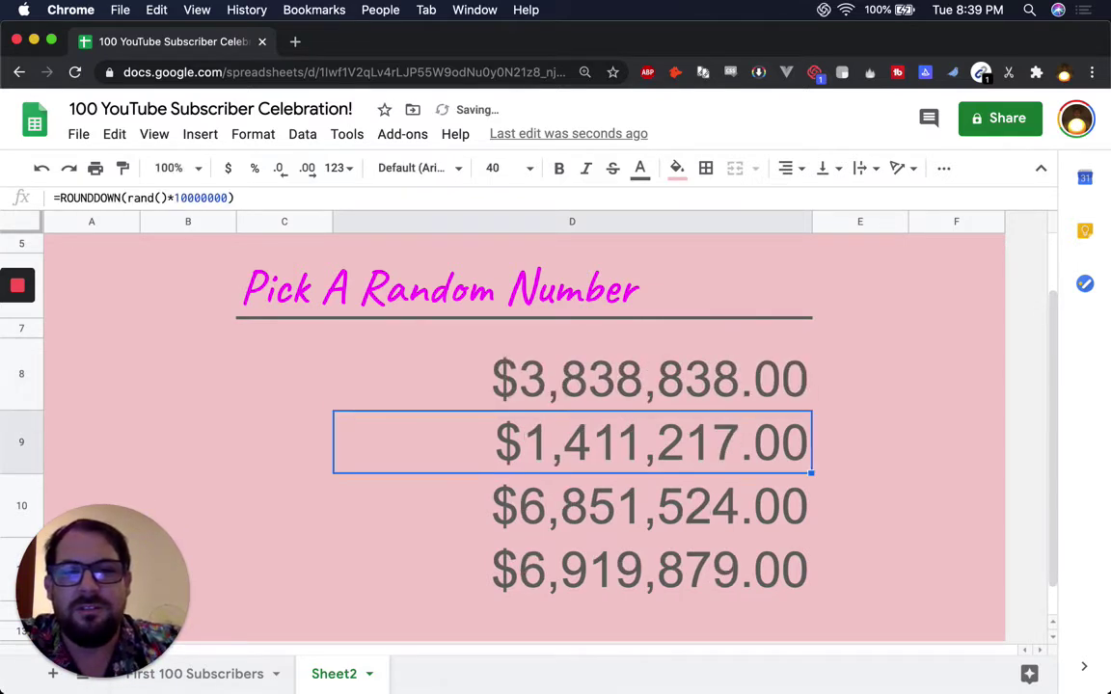
Restore the random number formula in D8 by copying it from D9
click(628, 374)
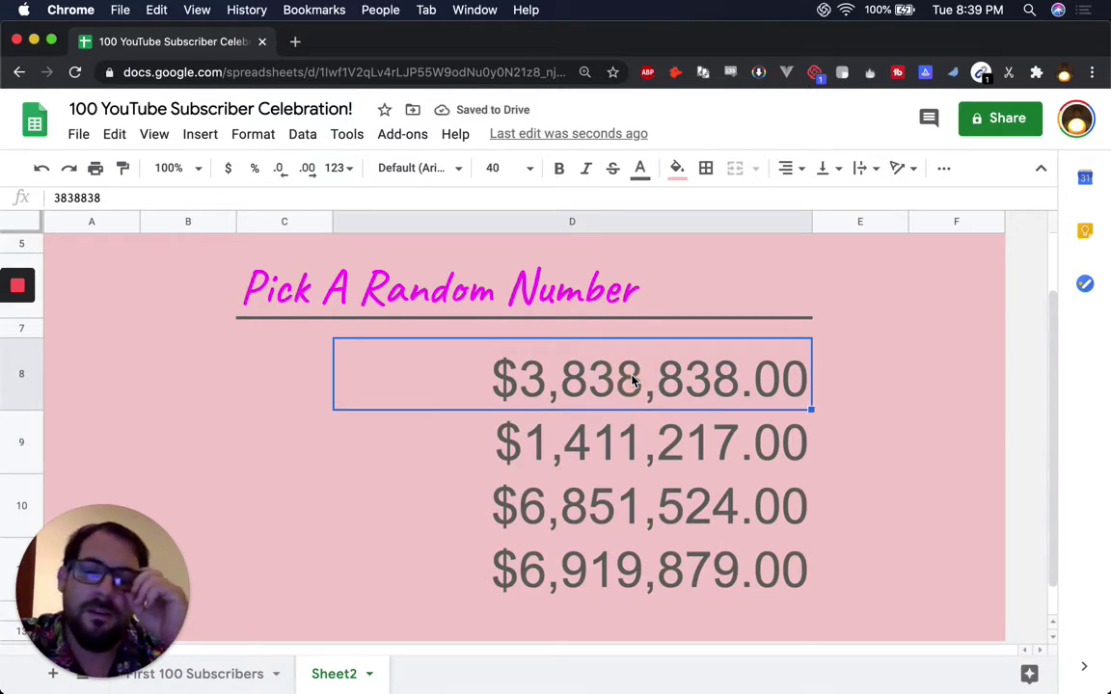
key(Down)
key(ctrl+c)
key(Up)
key(ctrl+v)
key(Down)
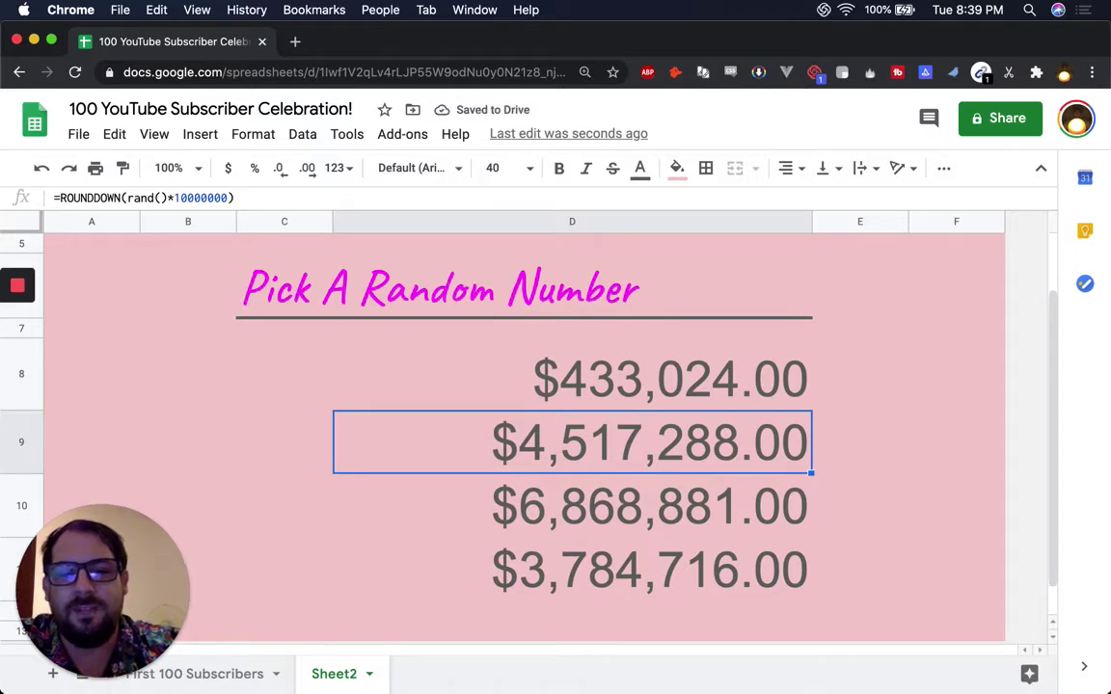
Calculate the average of the four random amounts in E8 with =average(D8:D11)
click(880, 388)
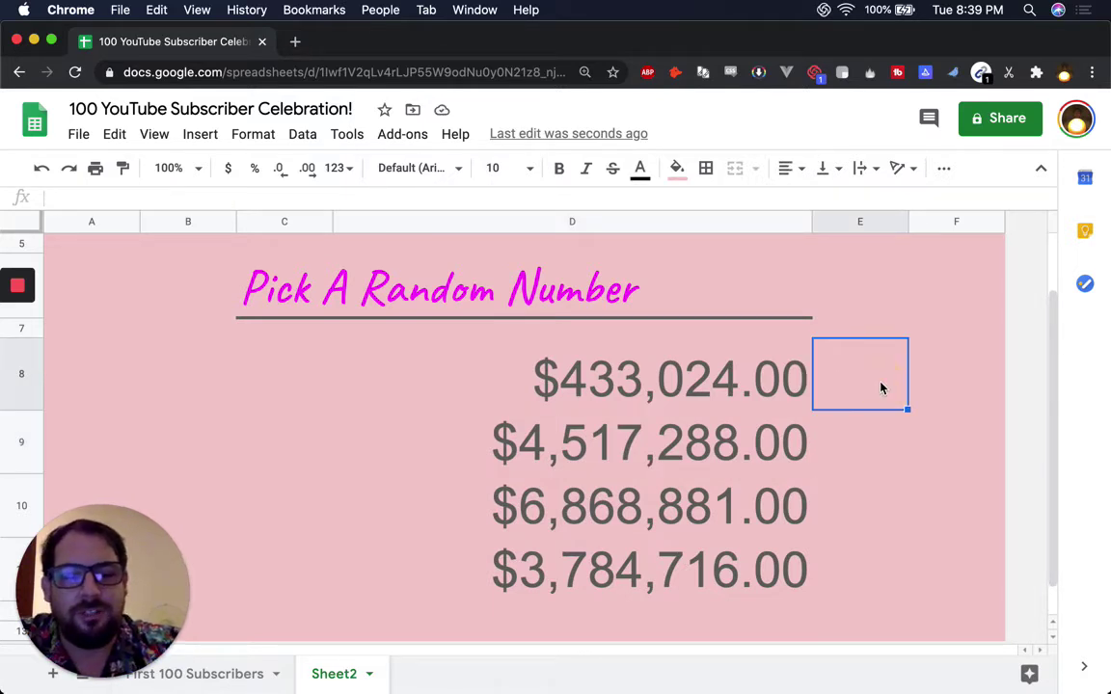
text(=avare)
key(BackSpace)
key(BackSpace)
key(BackSpace)
text(erage()
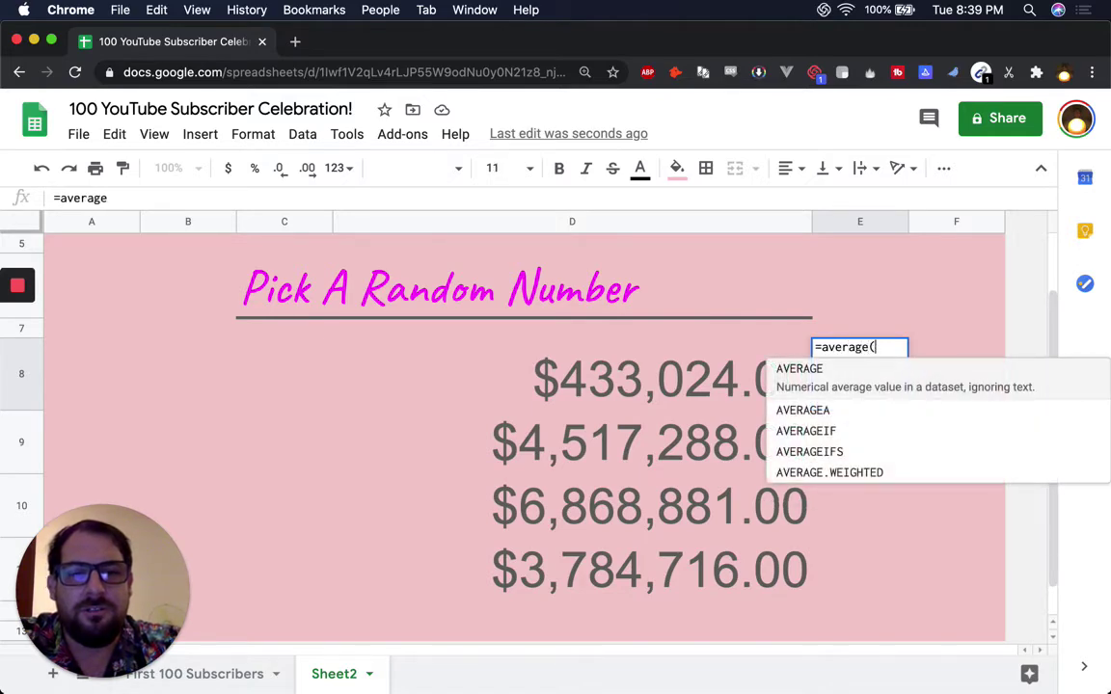
drag(546, 380, 482, 560)
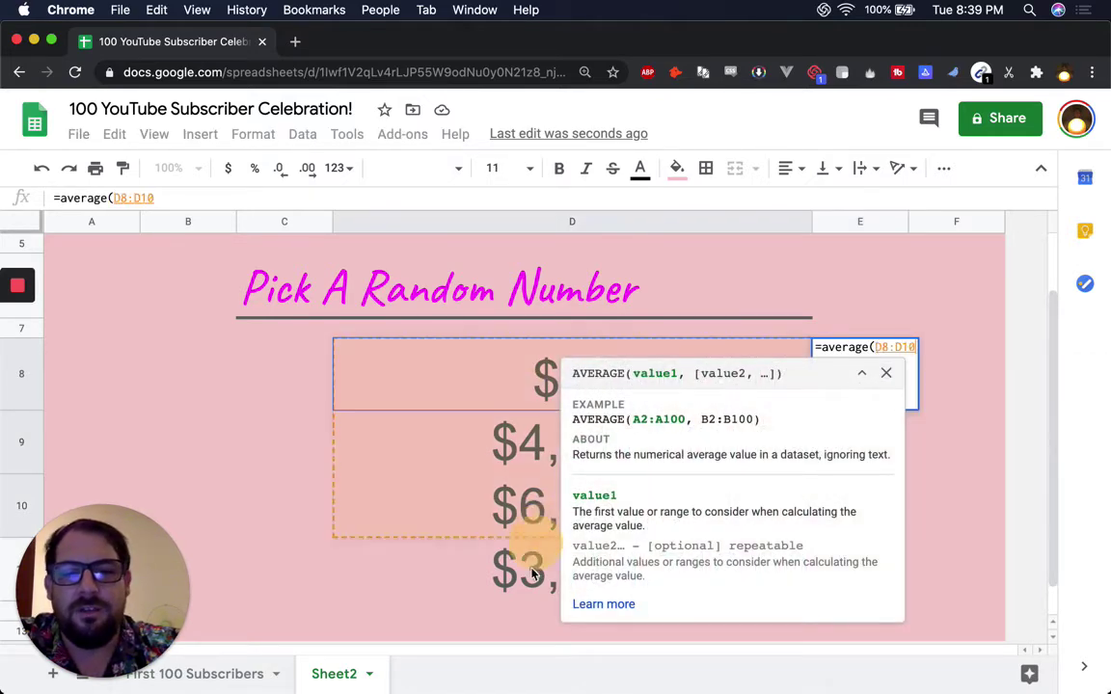
text())
key(Return)
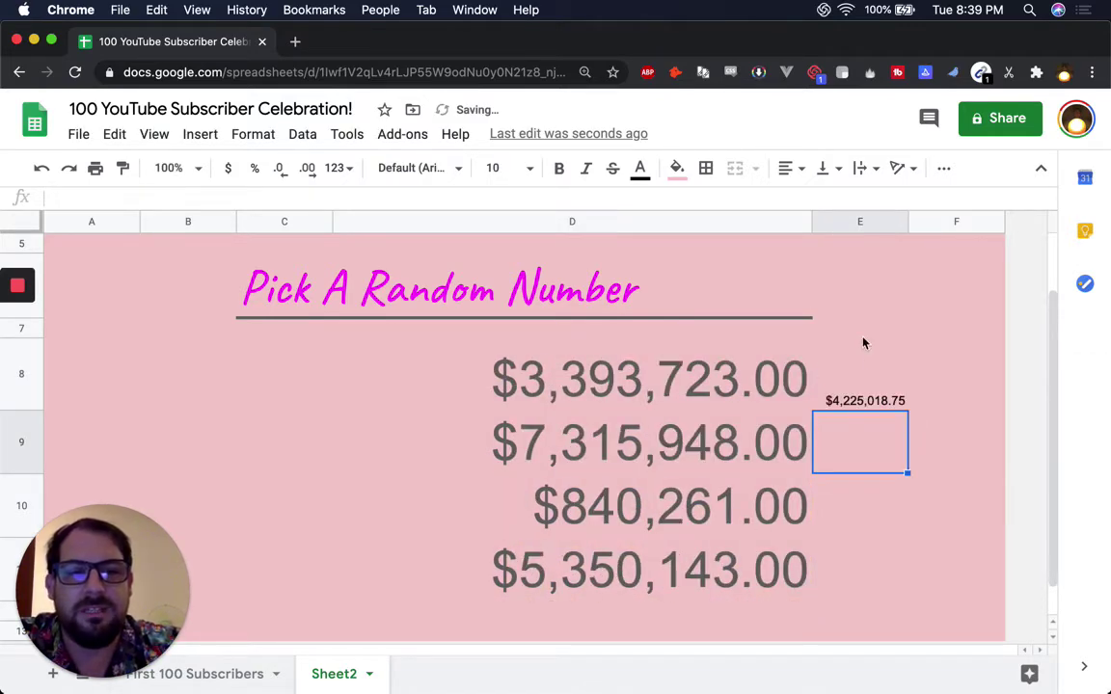
click(858, 397)
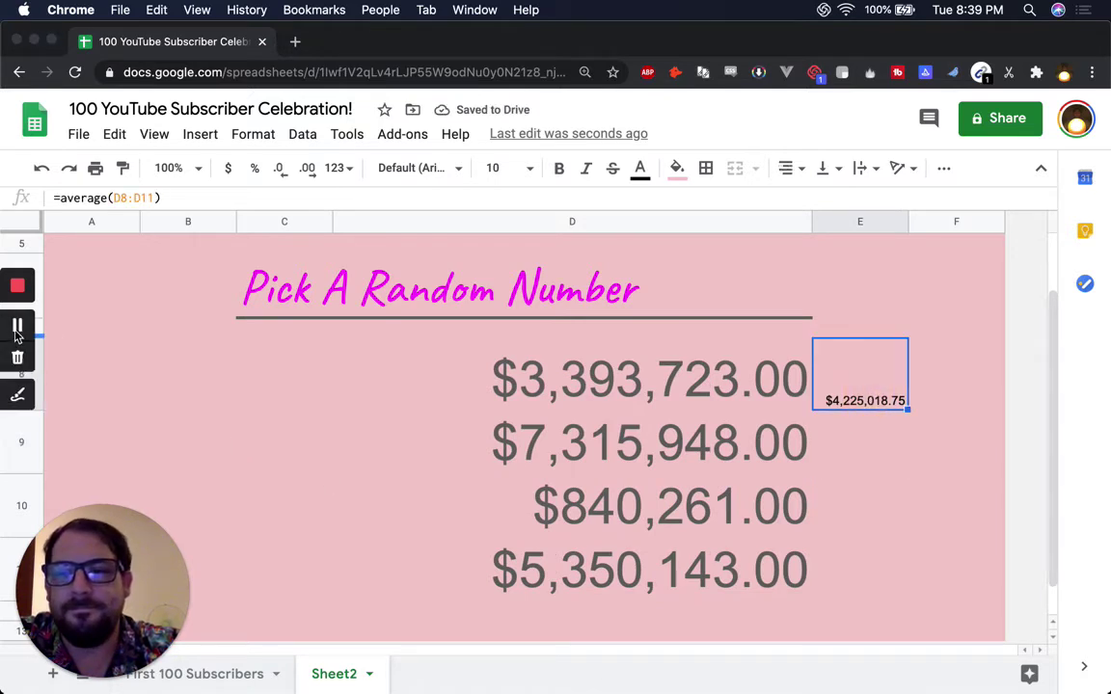
click(22, 325)
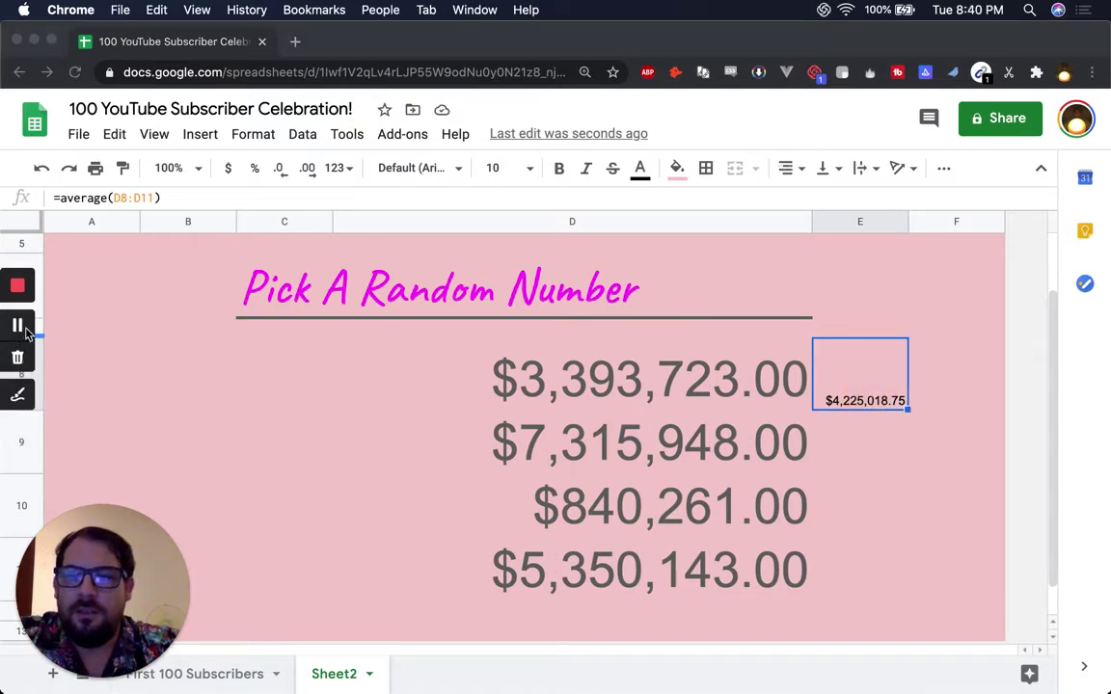
Reduce the multiplier in D8 so the formula reads =ROUNDDOWN(rand()*100)
click(680, 384)
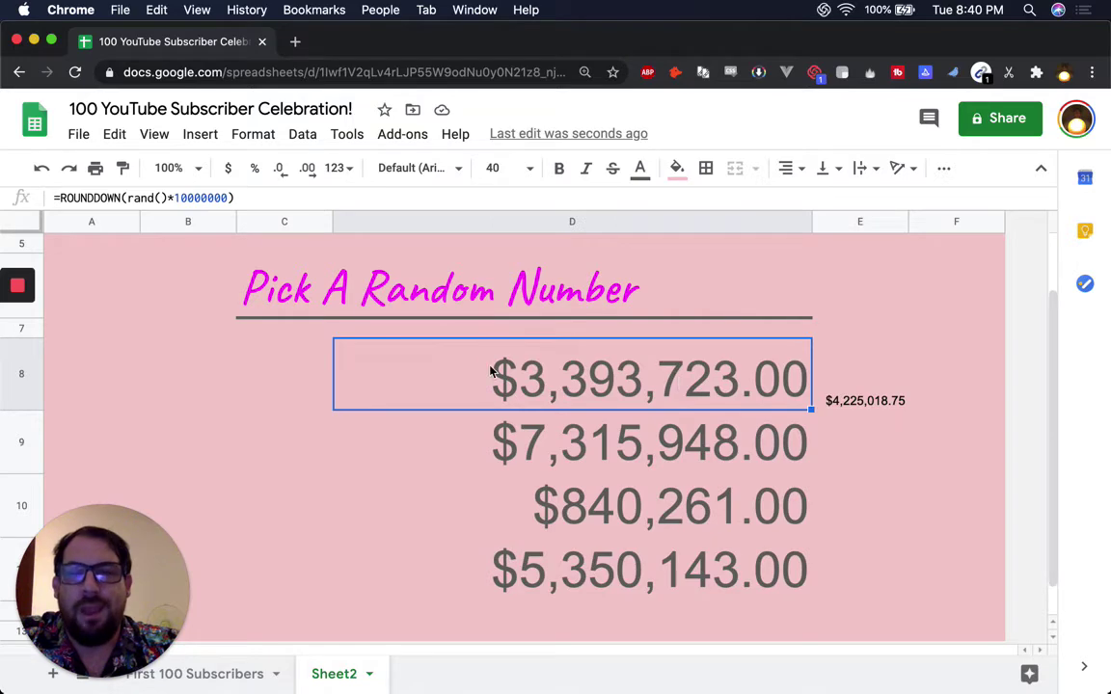
double_click(582, 399)
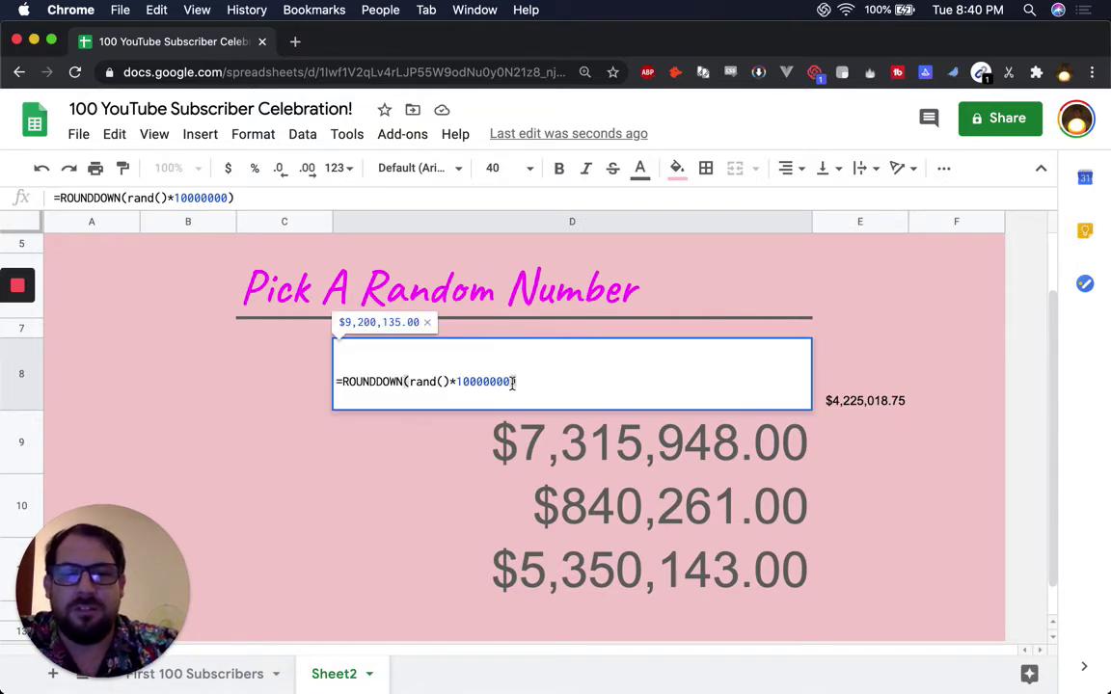
key(BackSpace)
key(BackSpace)
key(BackSpace)
key(BackSpace)
key(BackSpace)
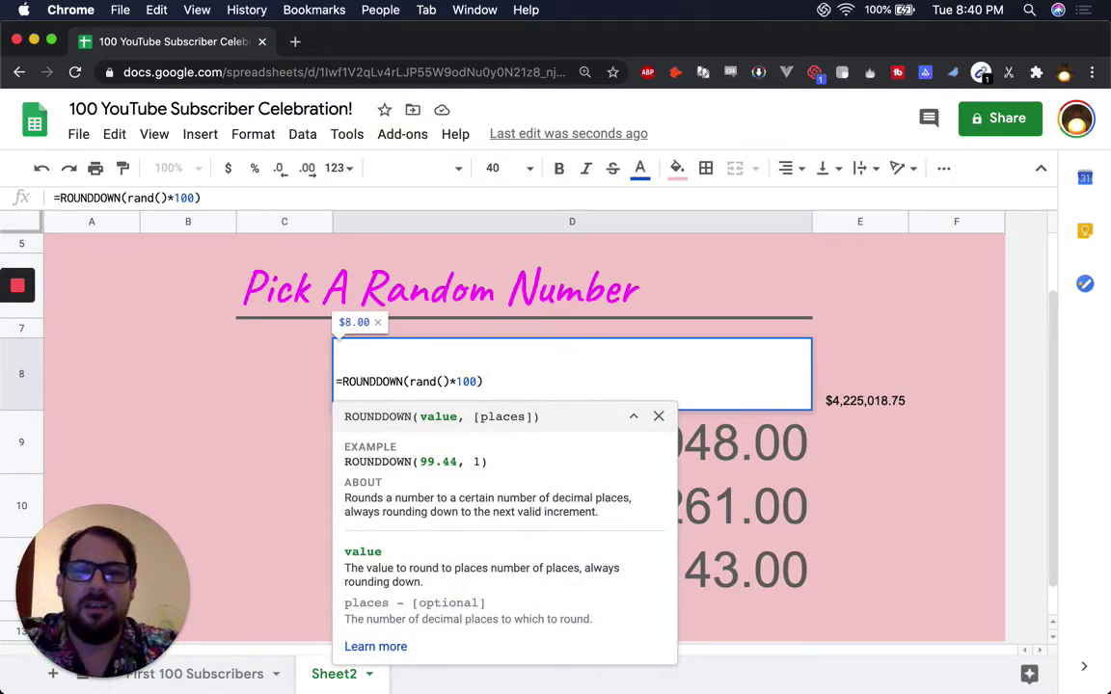
key(Return)
Clear the extra random number formulas from D9:D11 and select D8 again
drag(632, 446, 636, 569)
key(Delete)
click(691, 467)
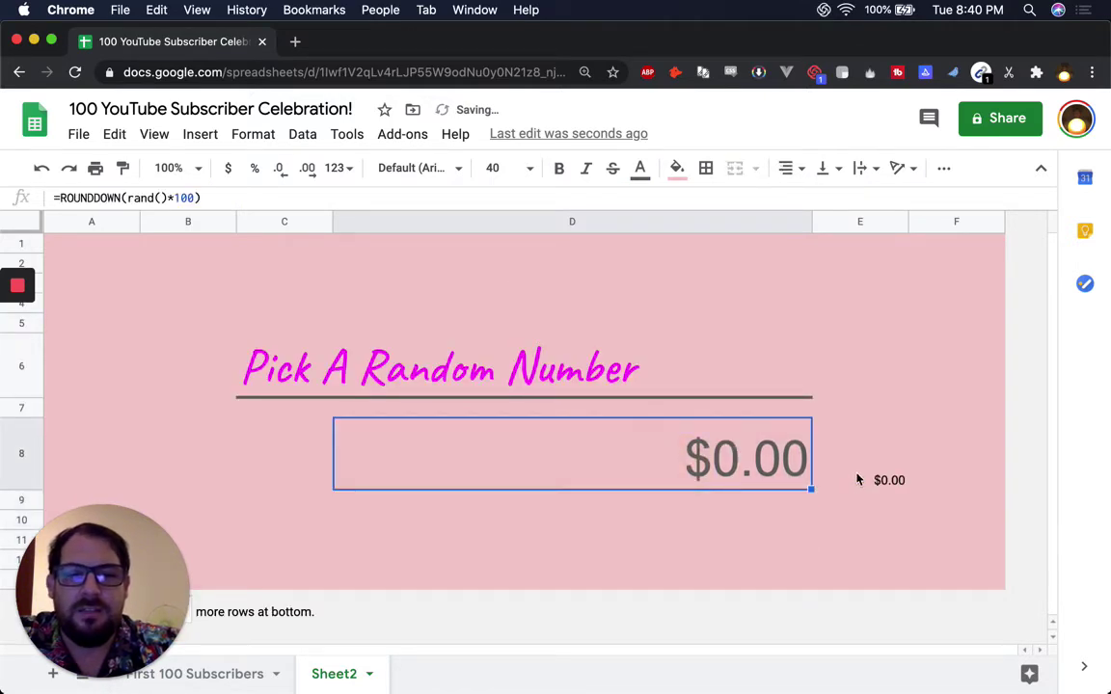
Clear the average formula from E8 and select the random number cell D8 again
click(855, 466)
key(Delete)
click(714, 459)
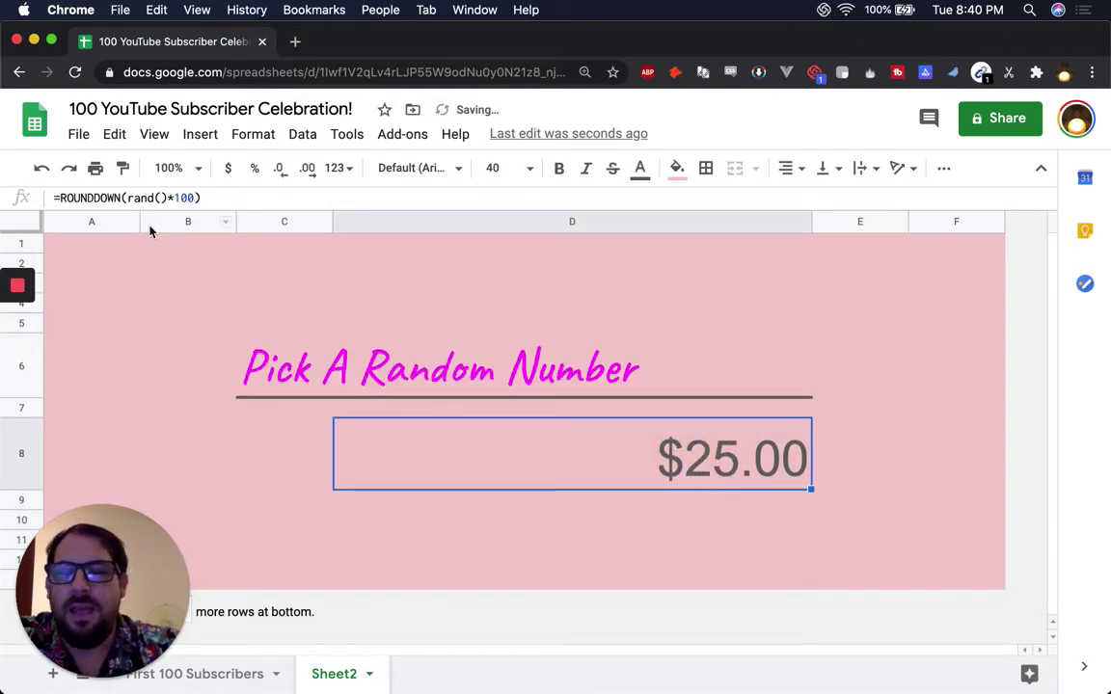
Format the random number in D8 as a percentage with three decimal places
click(279, 170)
click(333, 170)
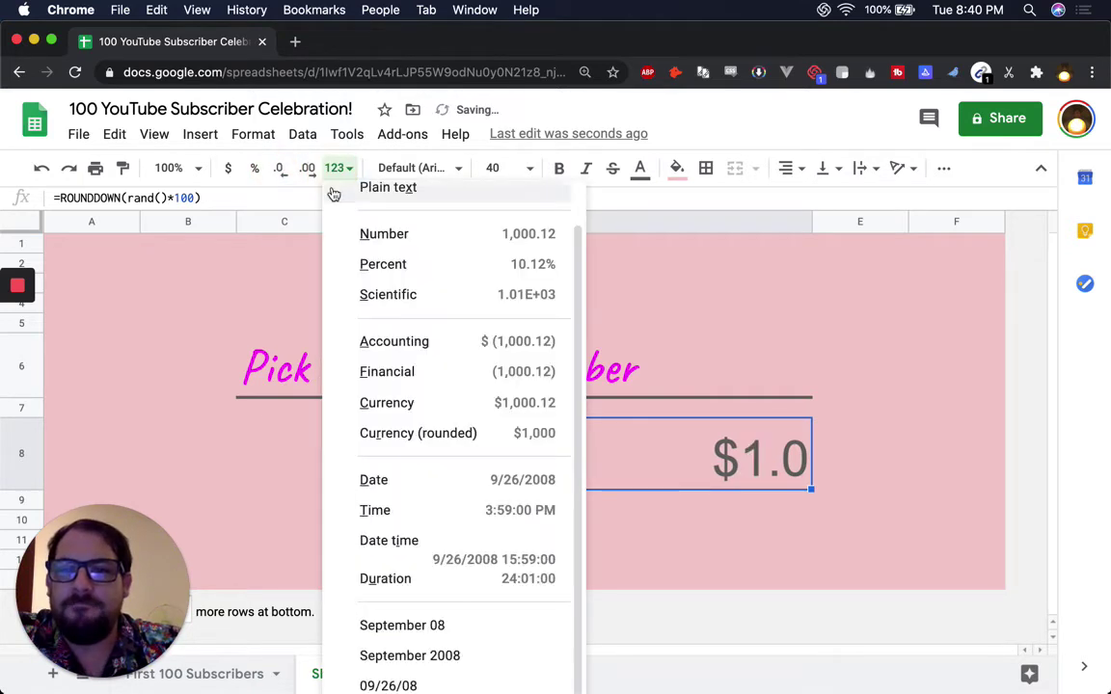
click(405, 268)
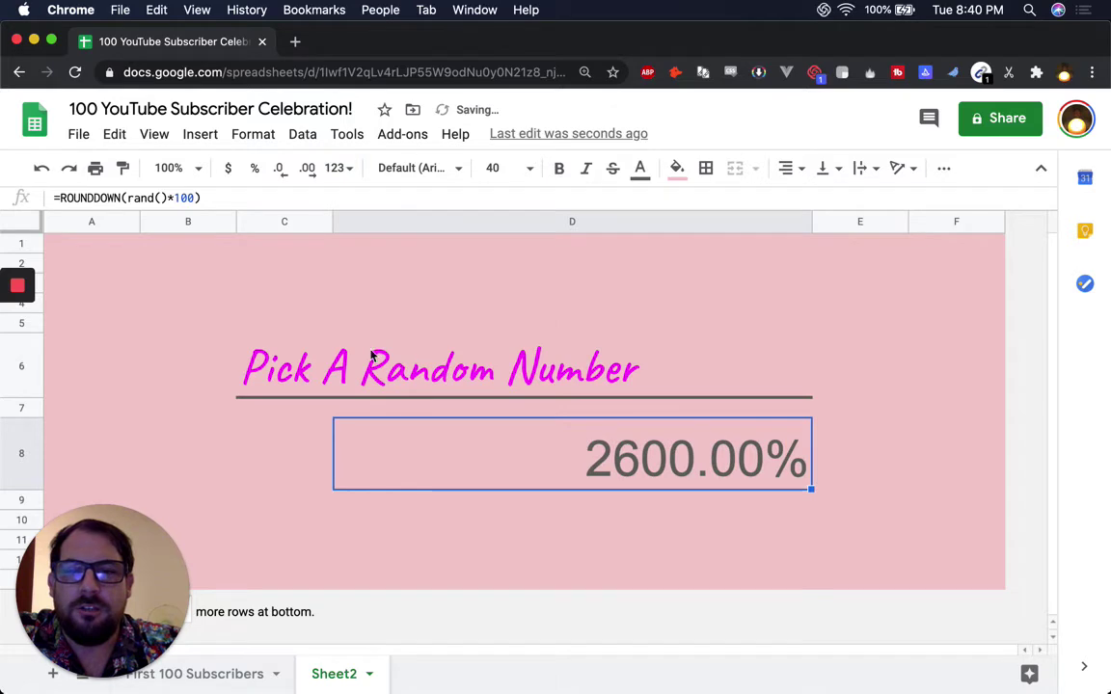
click(307, 170)
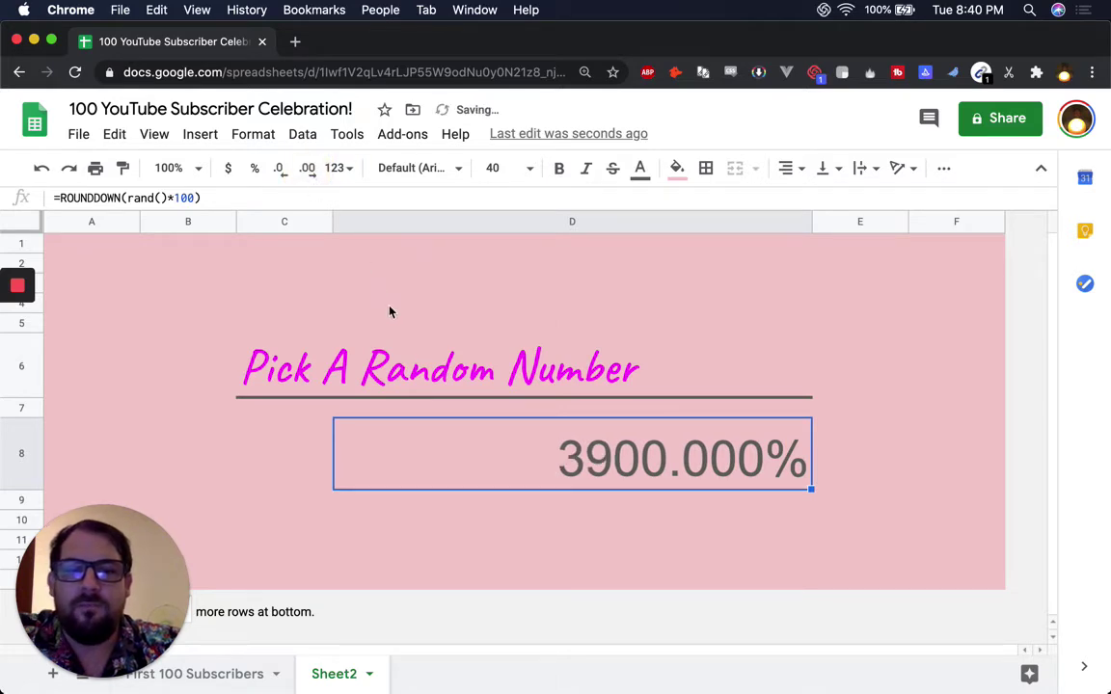
Remove the 100 multiplier from the D8 formula so it reads =ROUNDDOWN(rand())
double_click(186, 198)
key(BackSpace)
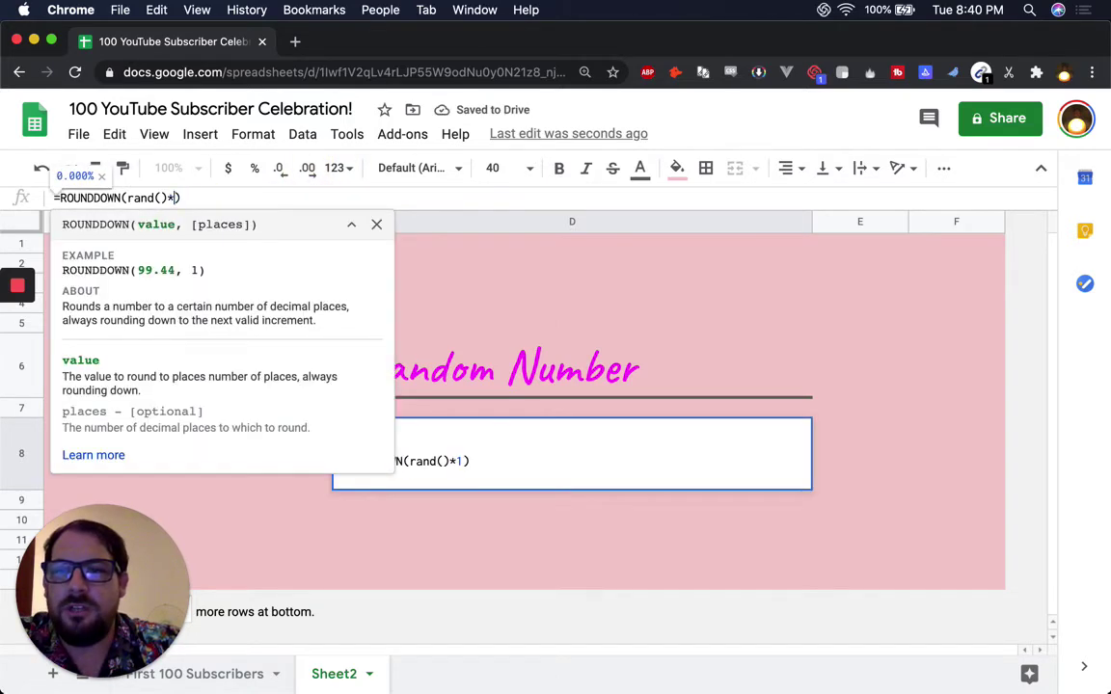
key(BackSpace)
key(Return)
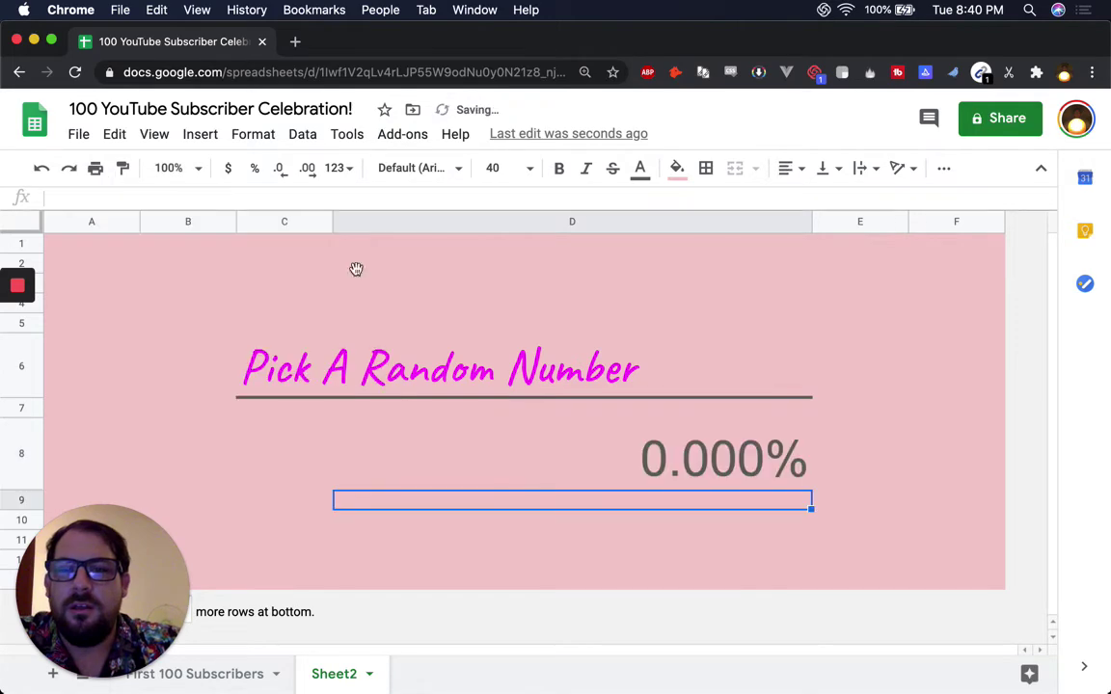
Strip the rounding function from the D8 formula so it reads =rand()
click(705, 462)
click(123, 194)
key(BackSpace)
key(BackSpace)
key(BackSpace)
key(BackSpace)
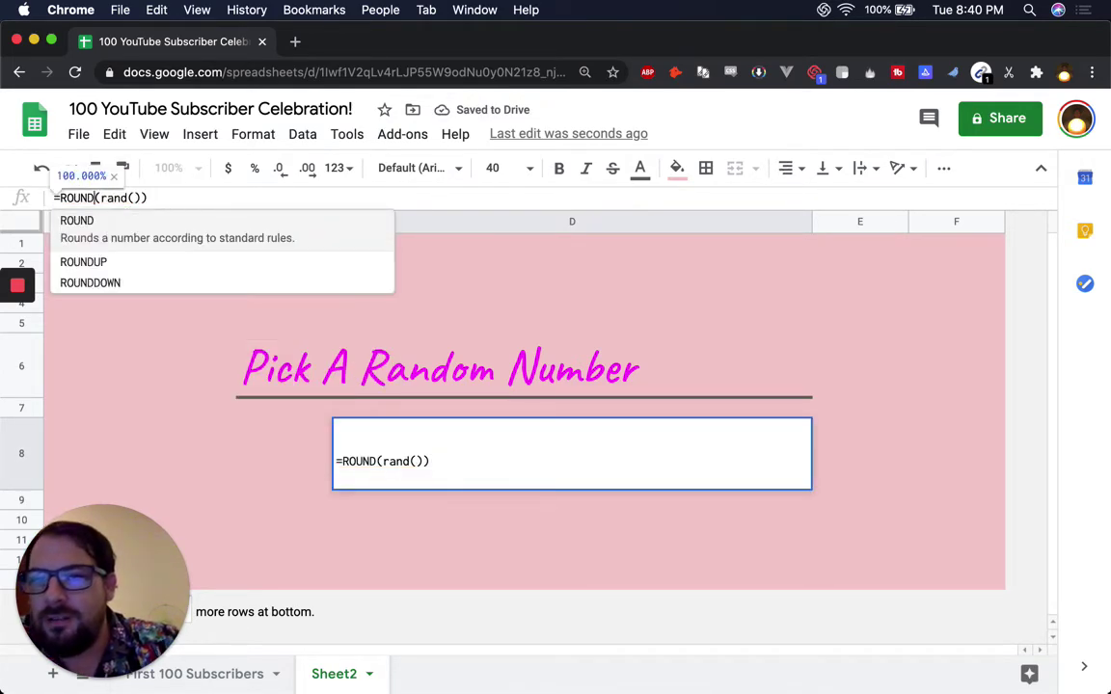
click(99, 199)
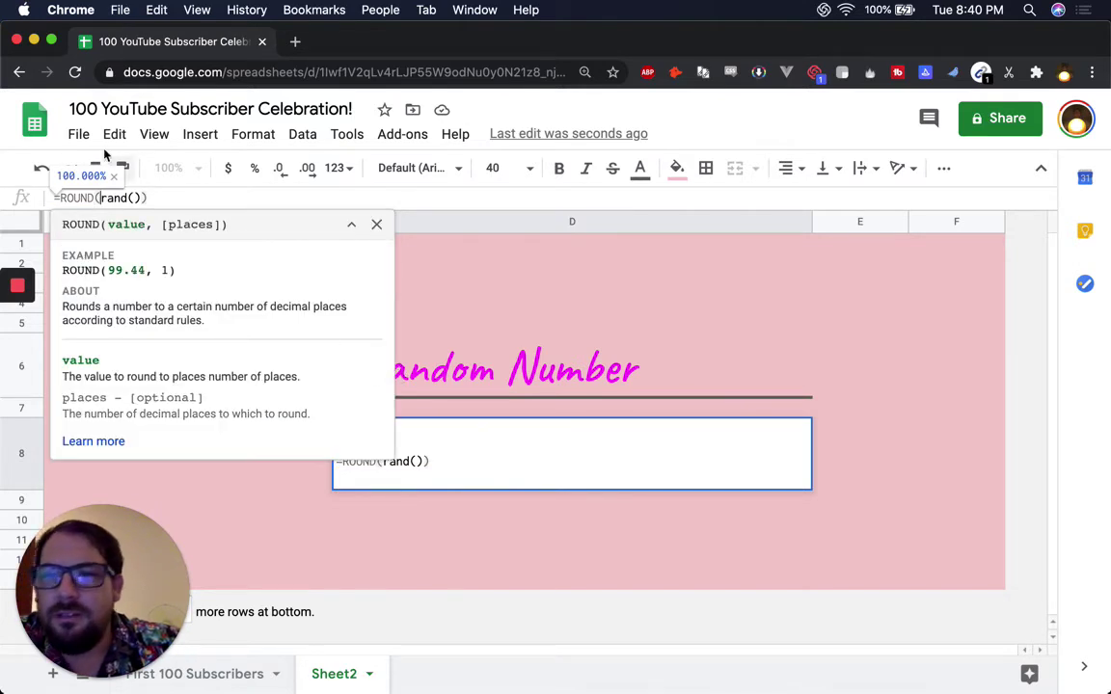
key(BackSpace)
key(BackSpace)
key(BackSpace)
key(BackSpace)
key(BackSpace)
key(BackSpace)
key(End)
key(BackSpace)
key(Return)
click(557, 461)
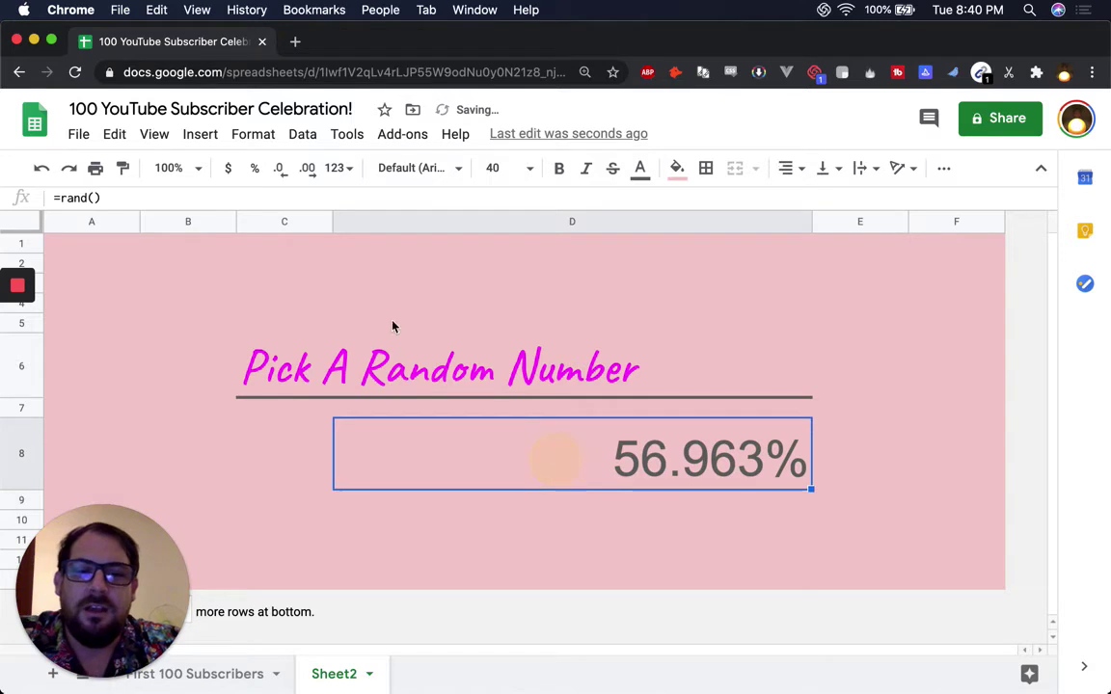
Reduce the decimal places of the percentage in D8 to zero
click(283, 168)
click(283, 168)
click(282, 169)
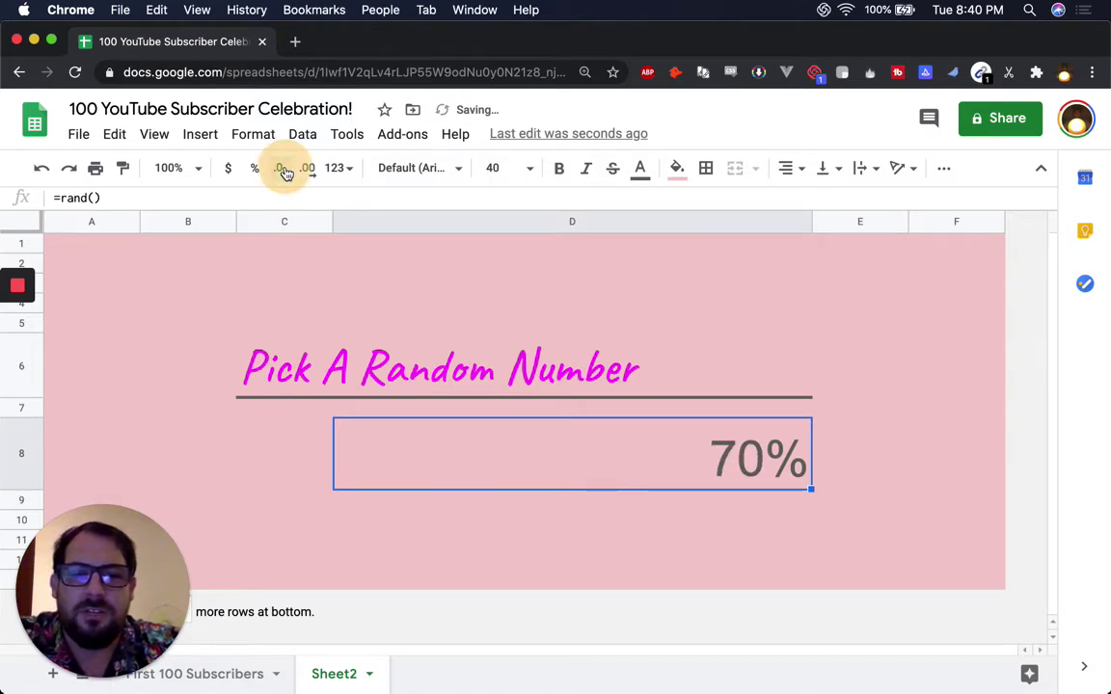
click(718, 482)
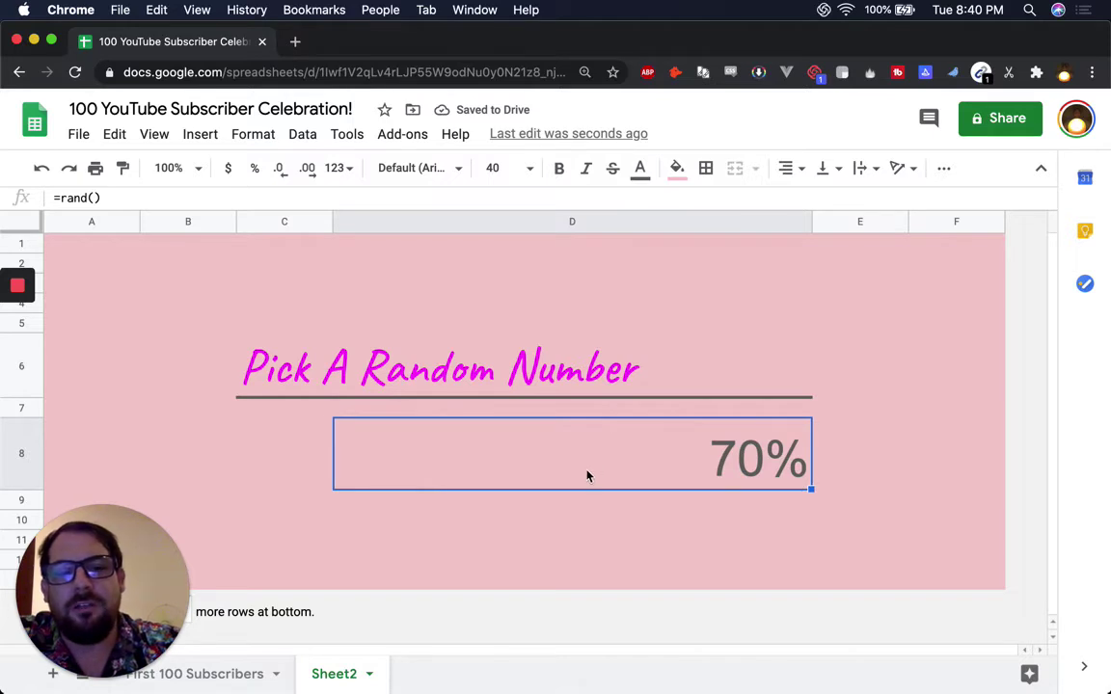
Divide the random percentage in D8 by 5 so the formula reads =rand()/5
double_click(365, 421)
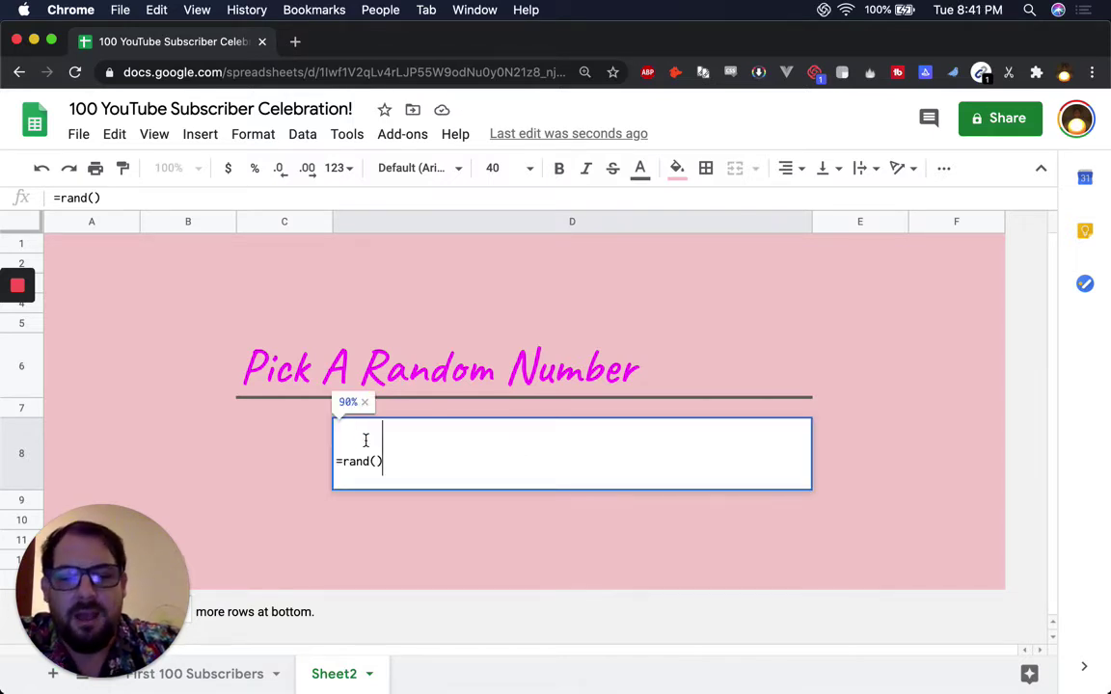
text(/)
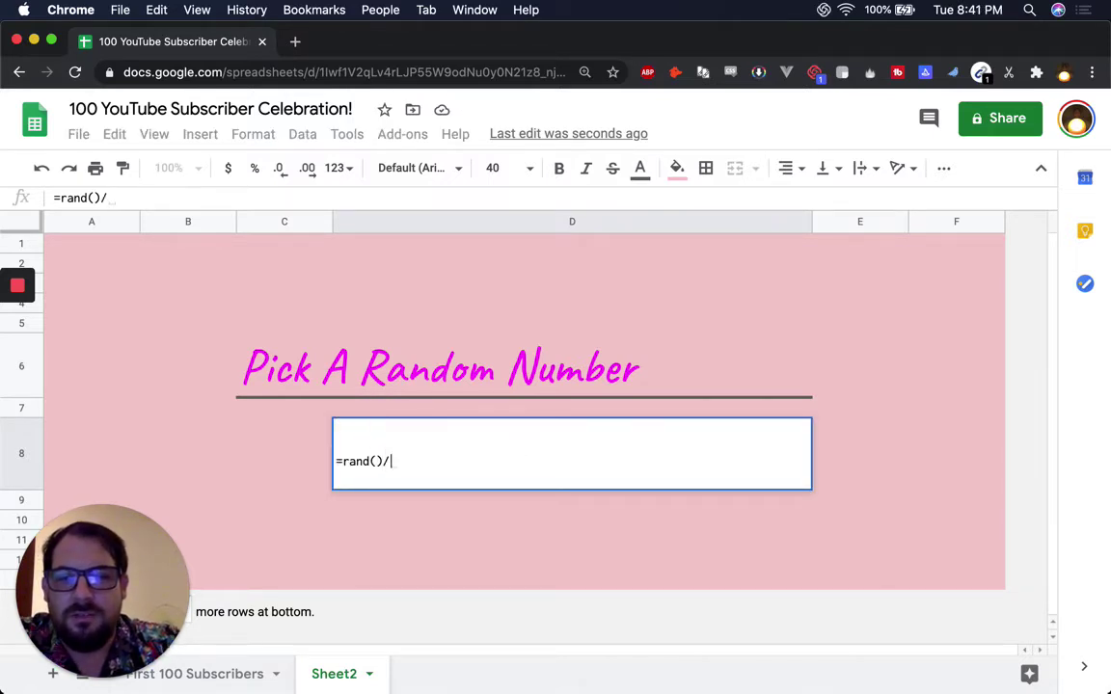
text(5)
key(Return)
key(Up)
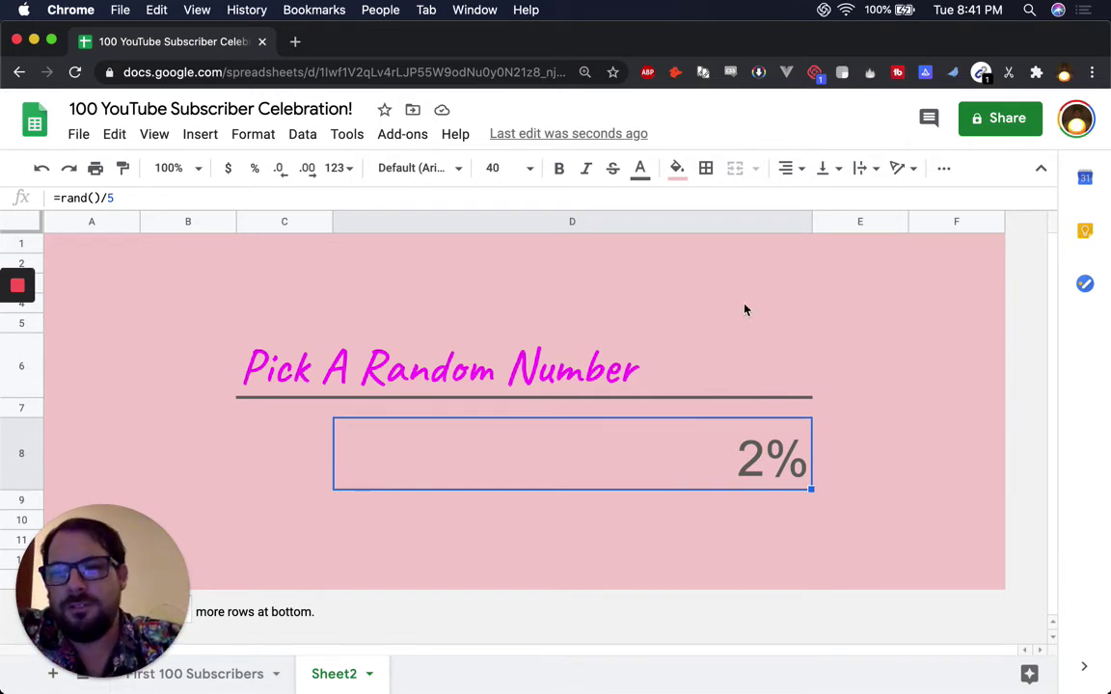
click(550, 443)
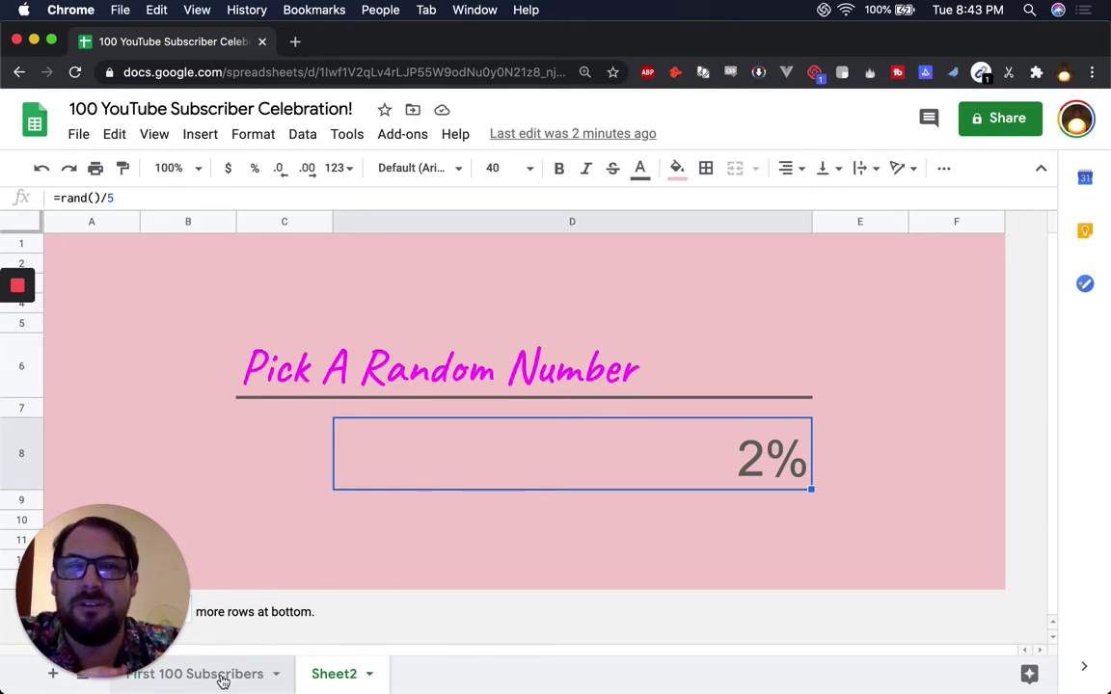
Replace the D8 formula with =index('First 100 Subscribers'!A:A,rand()*100,1) to pick a random subscriber
double_click(597, 465)
key(BackSpace)
key(BackSpace)
key(BackSpace)
key(BackSpace)
key(BackSpace)
key(BackSpace)
key(BackSpace)
key(BackSpace)
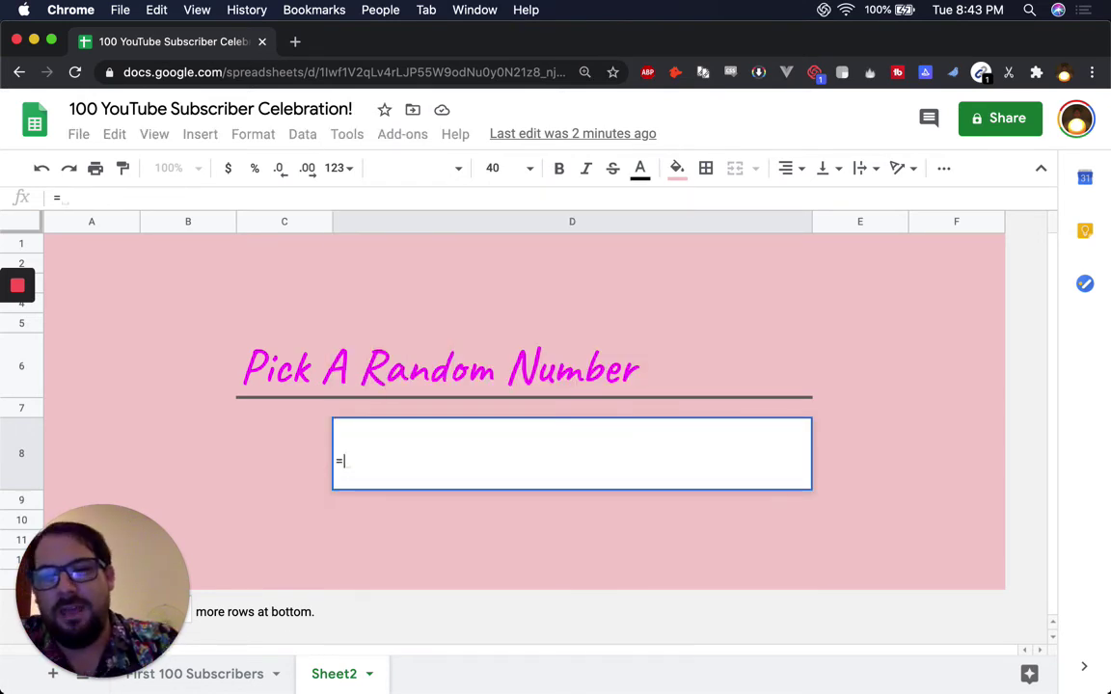
text(index()
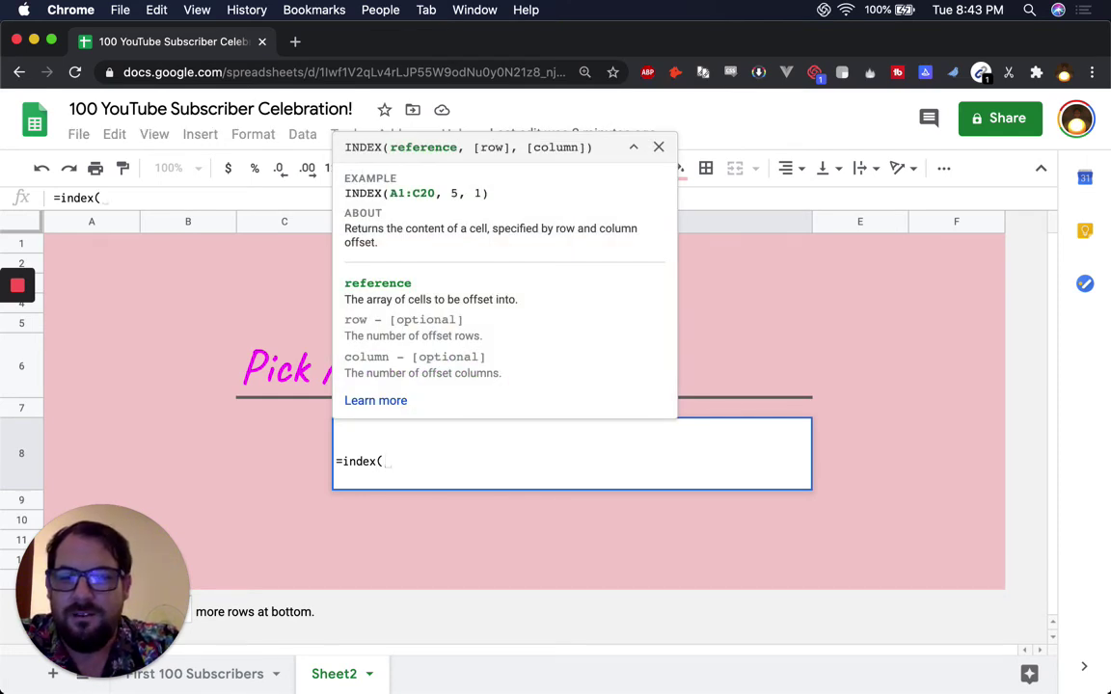
text(')
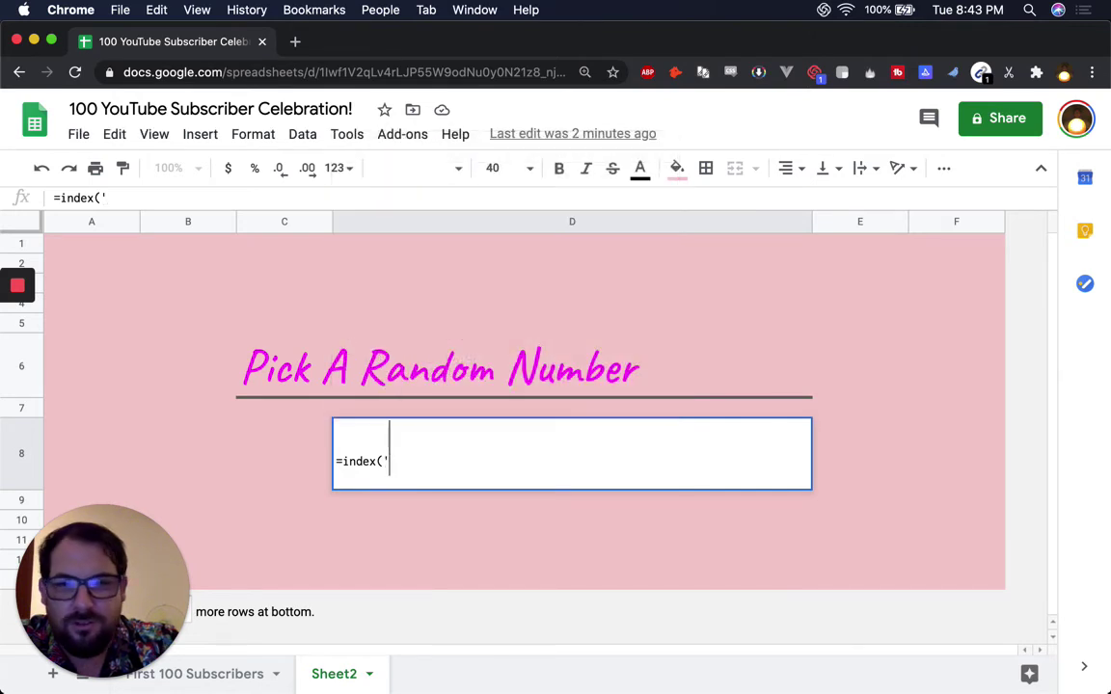
text(First 100 Subsc)
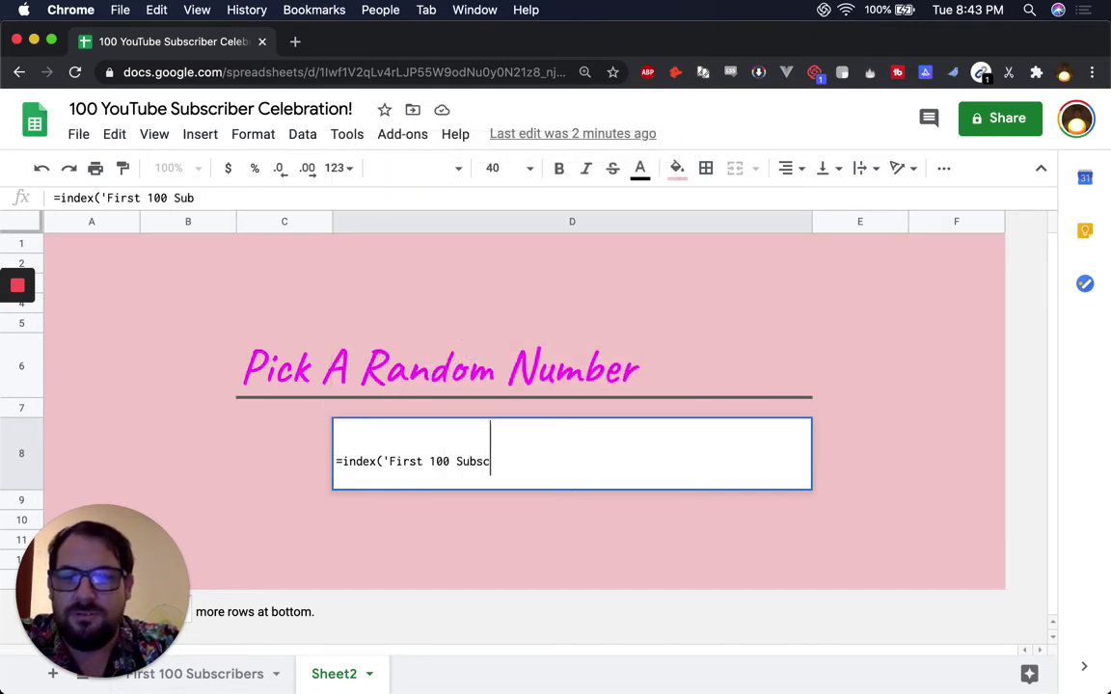
text(ribers')
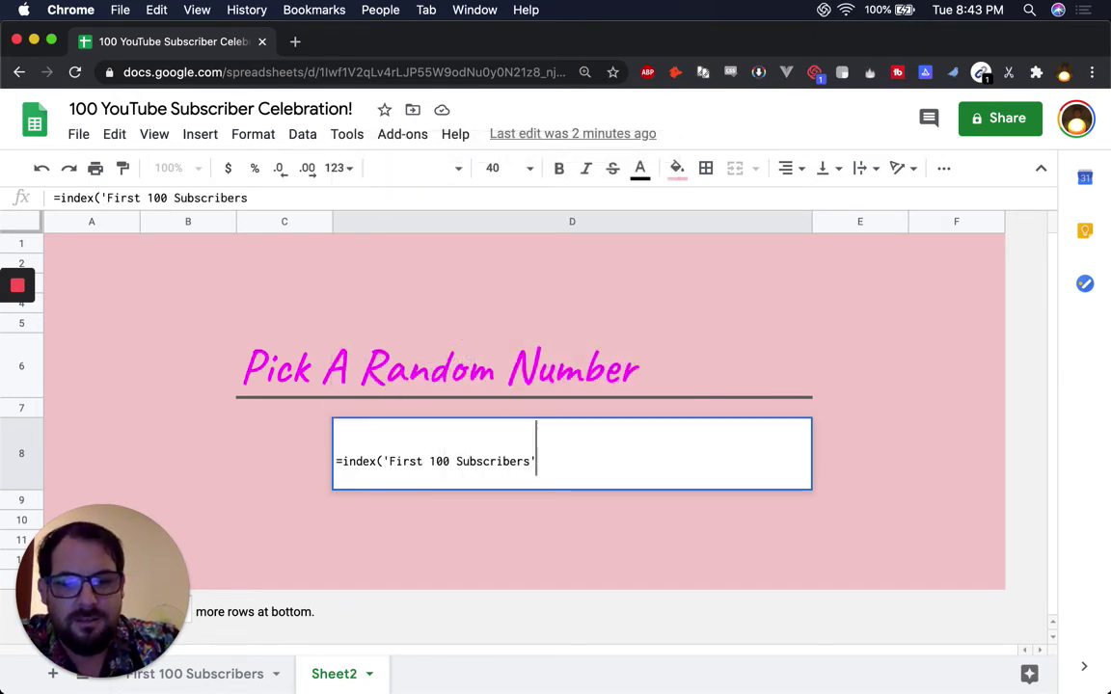
text(!)
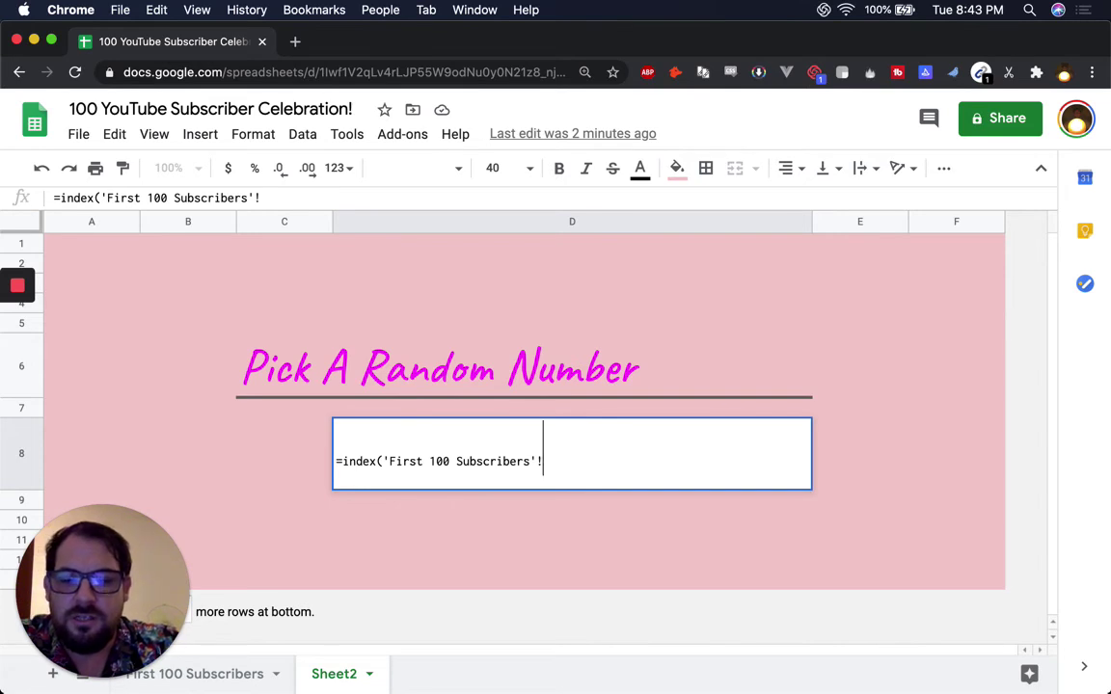
text(A:A,)
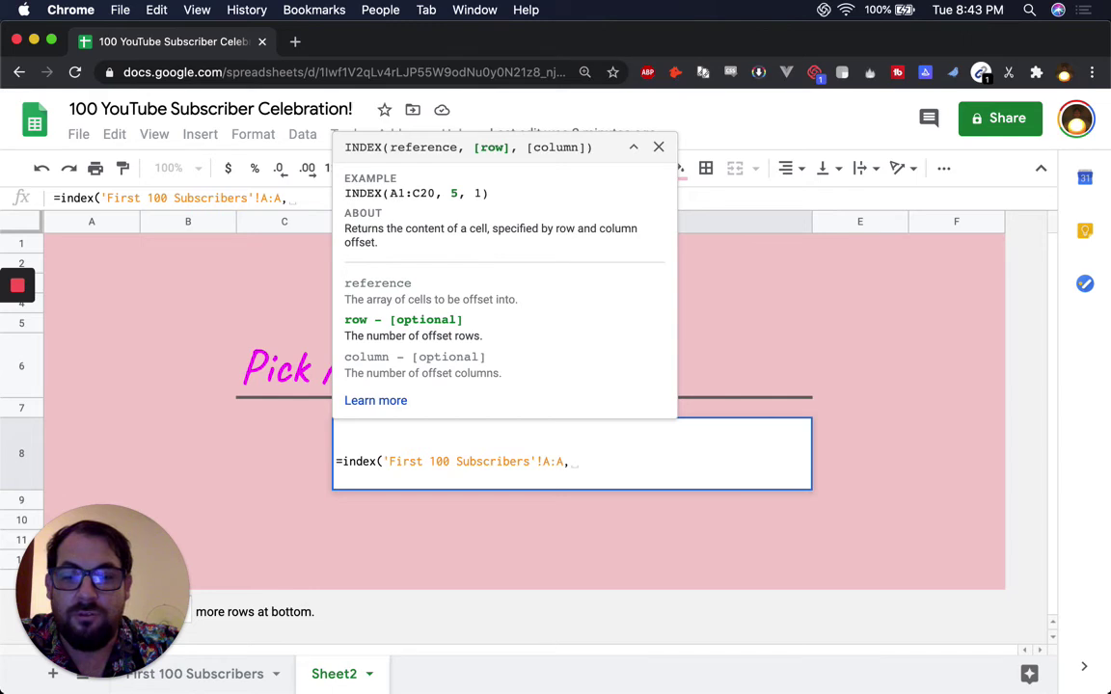
text(rand())
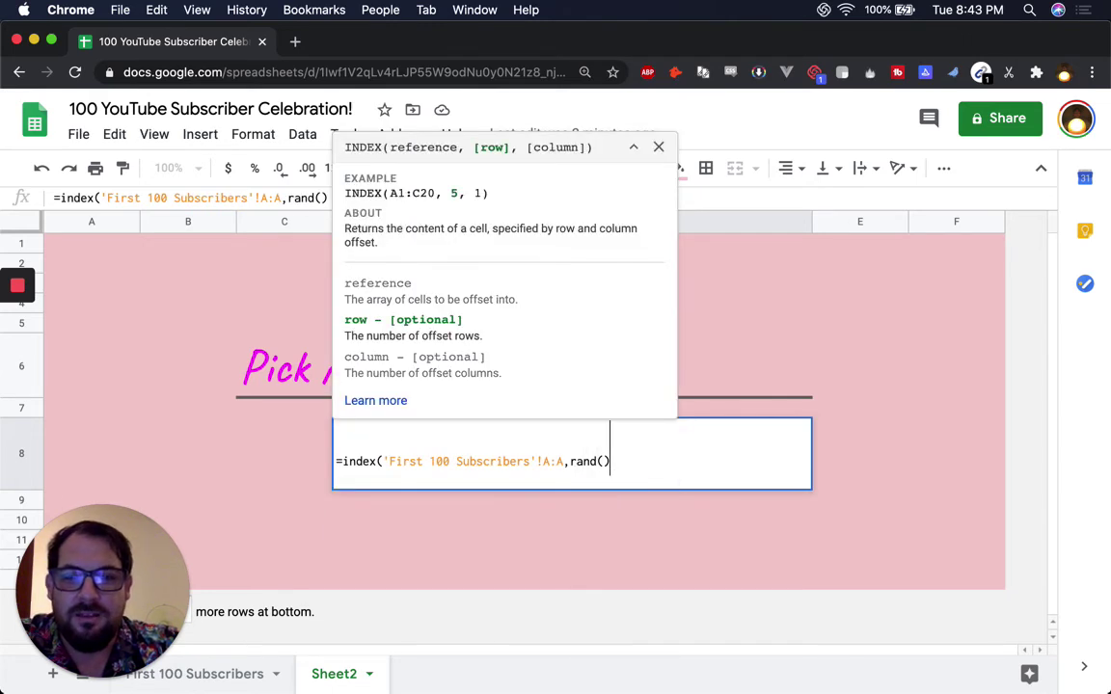
text(*100)
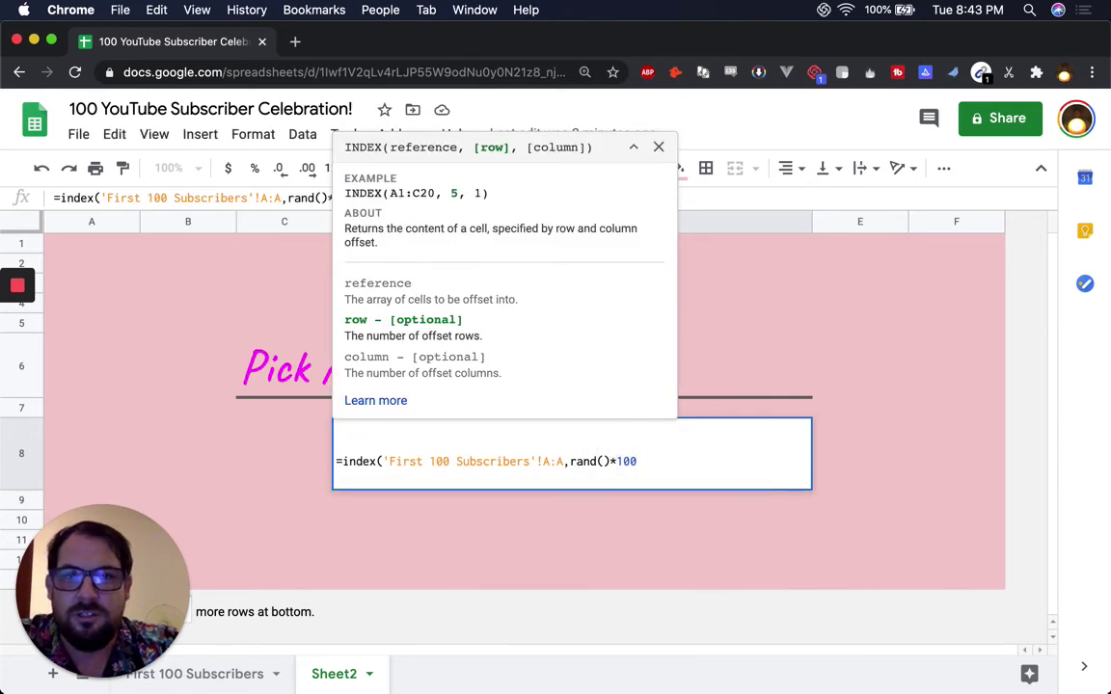
text(,1))
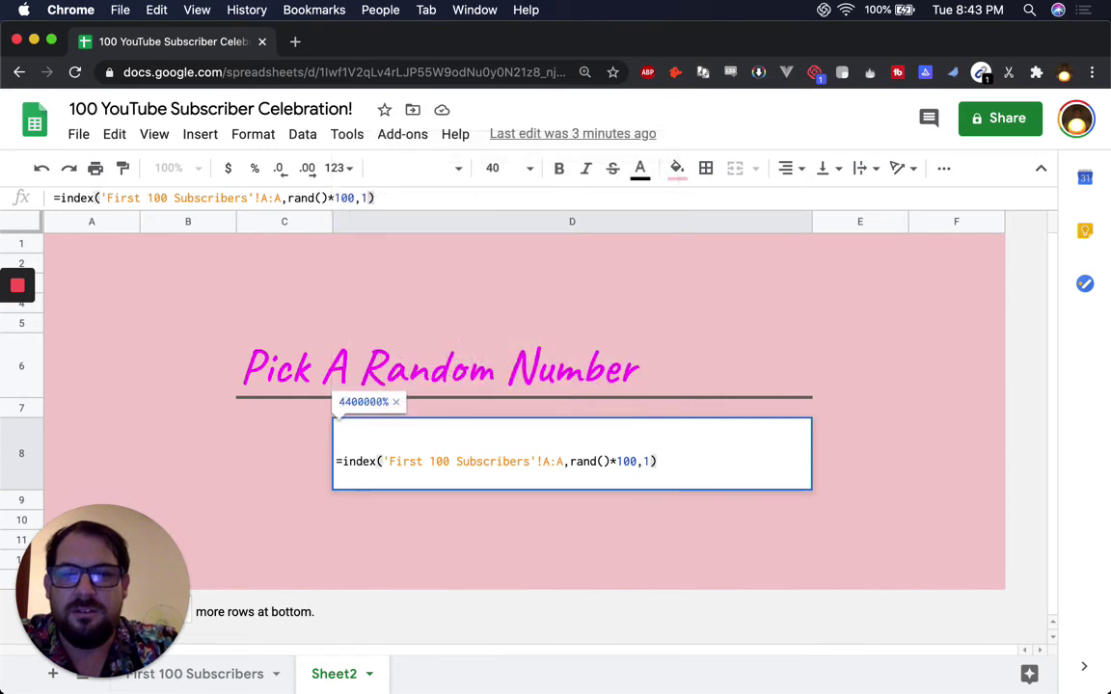
key(Return)
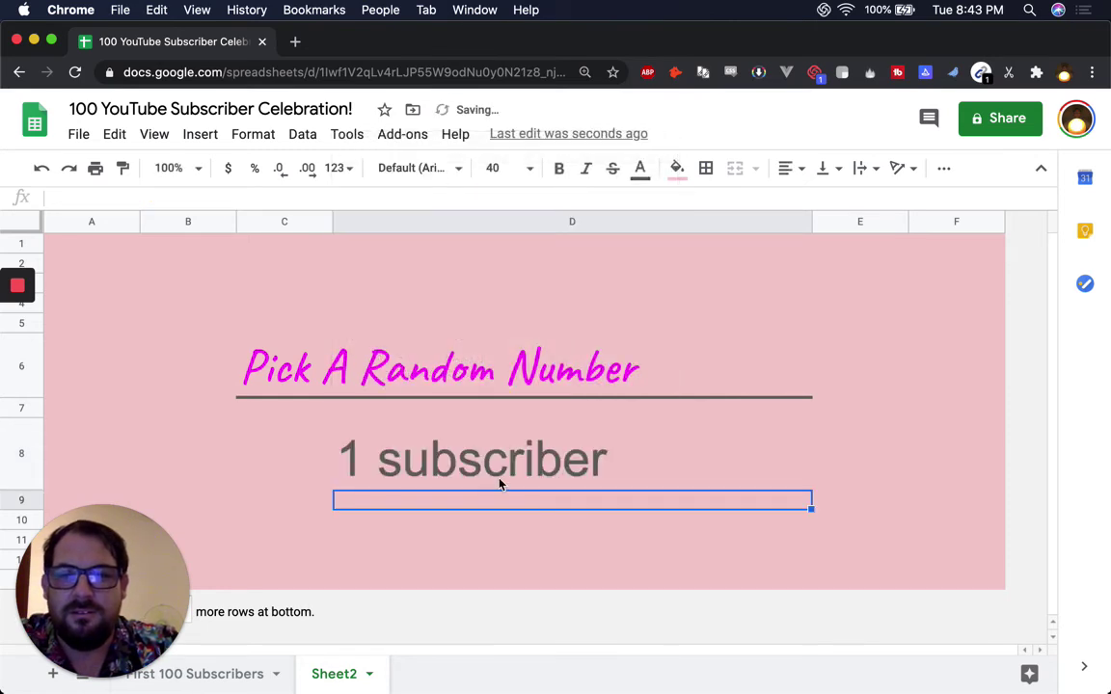
click(482, 473)
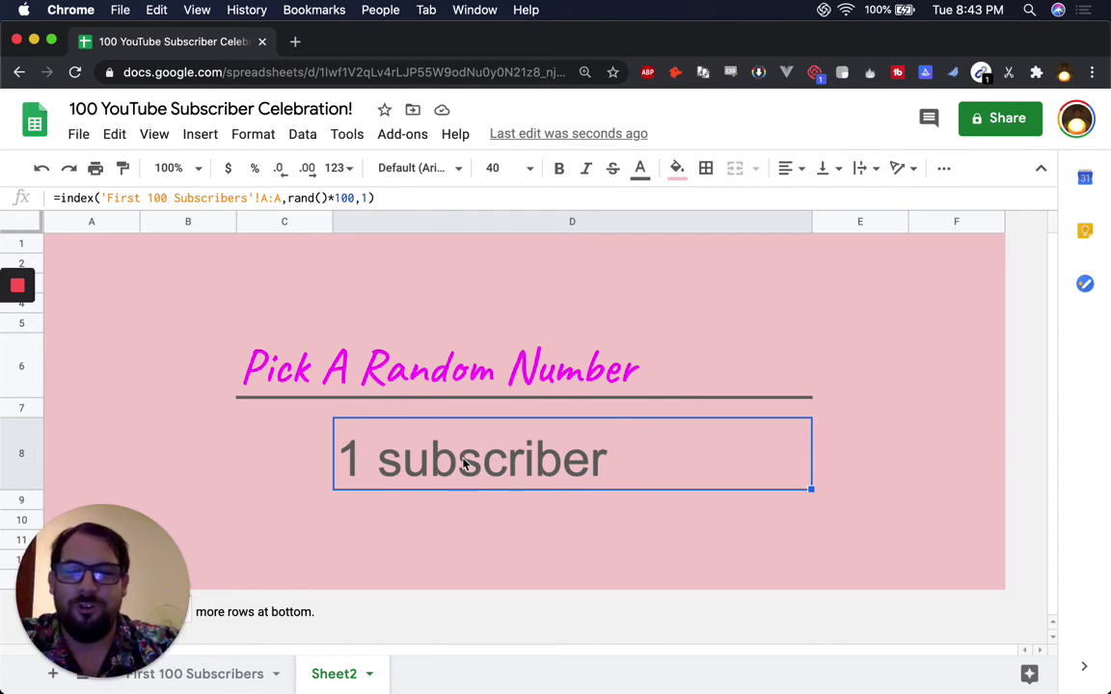
Enter 1, 2 and 3 in D1:D3 to make the random subscriber pick recalculate
click(280, 462)
click(441, 471)
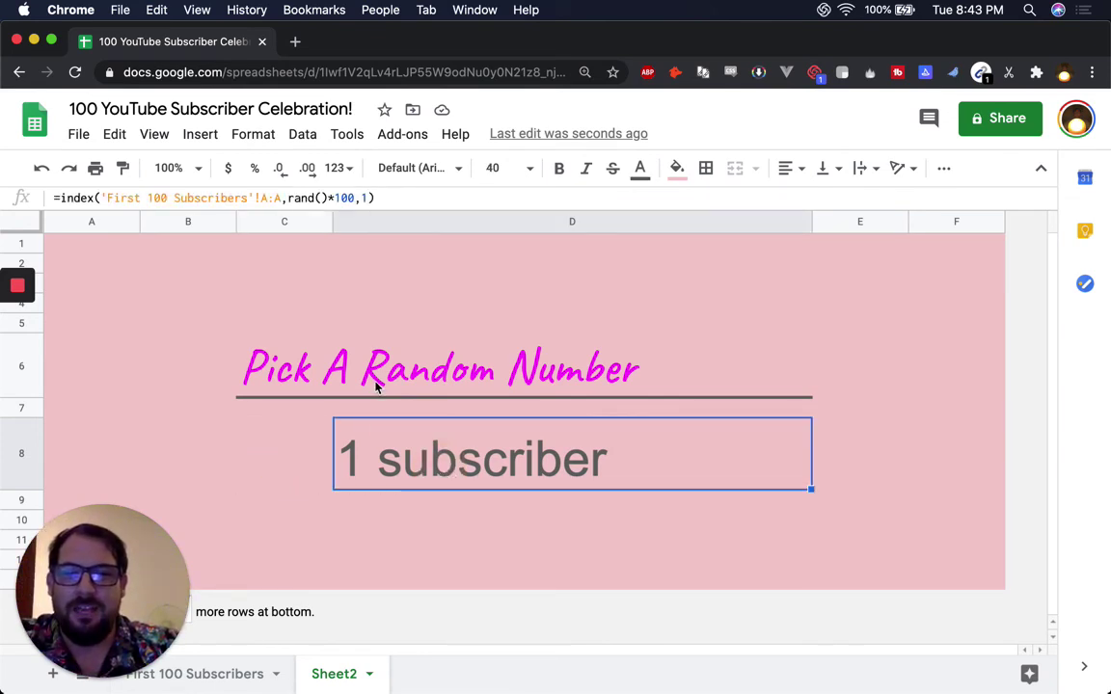
click(366, 282)
click(389, 246)
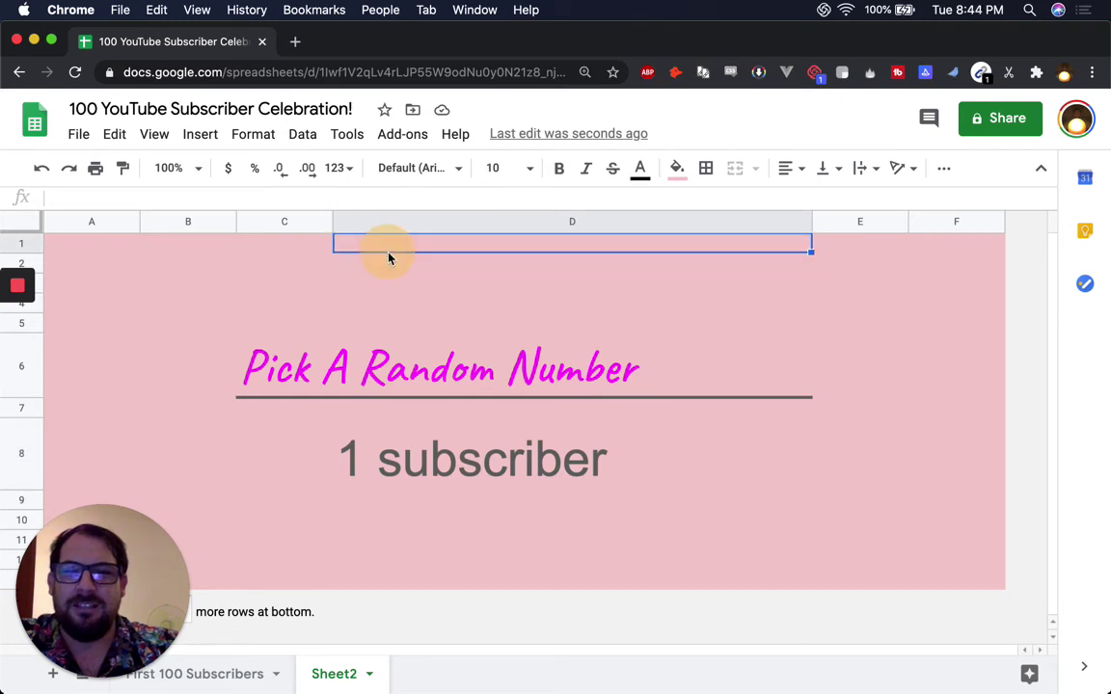
text(1)
key(Return)
text(2)
key(Return)
text(3)
key(ctrl+Return)
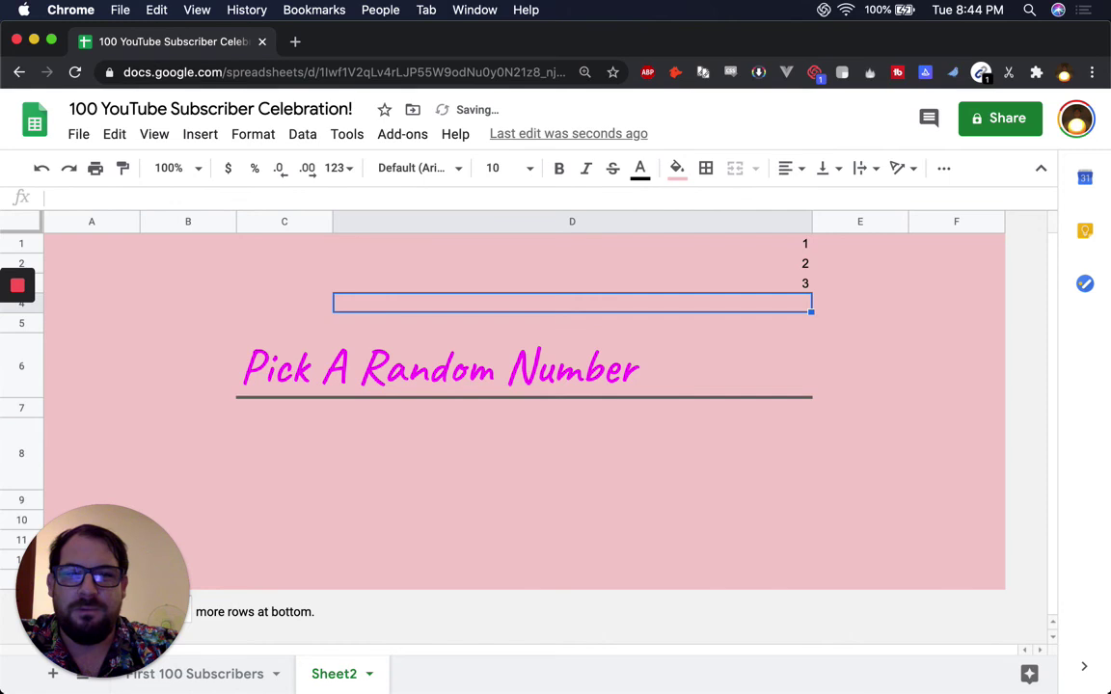
Clear the numbers from D3 and D2 to trigger further random picks
key(BackSpace)
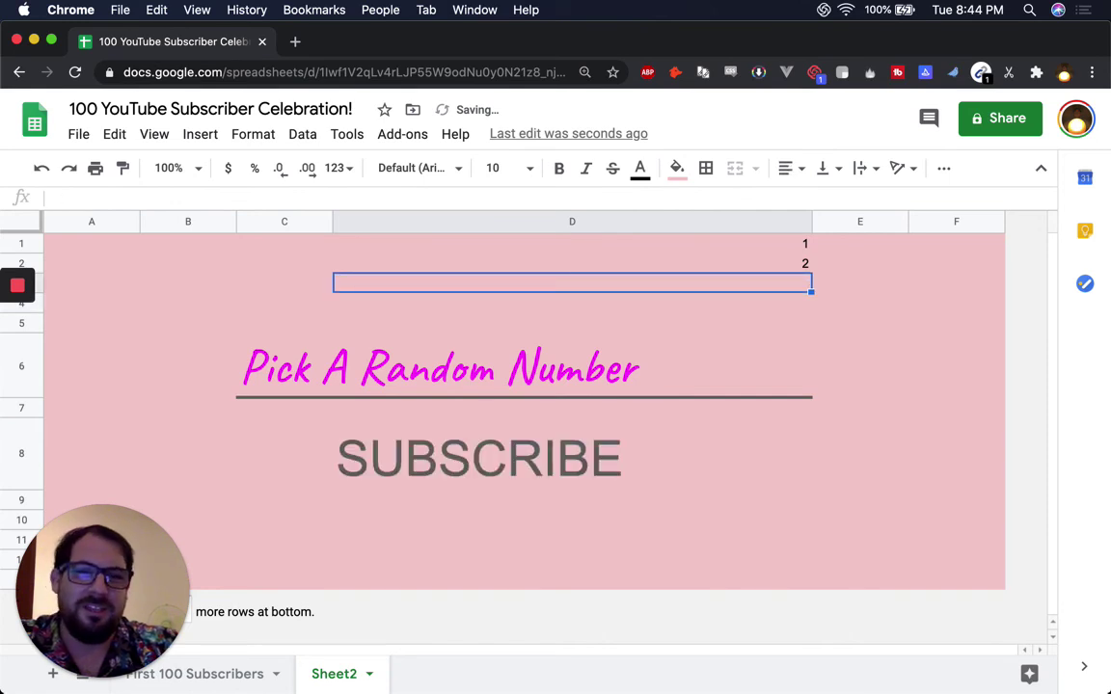
click(572, 263)
key(BackSpace)
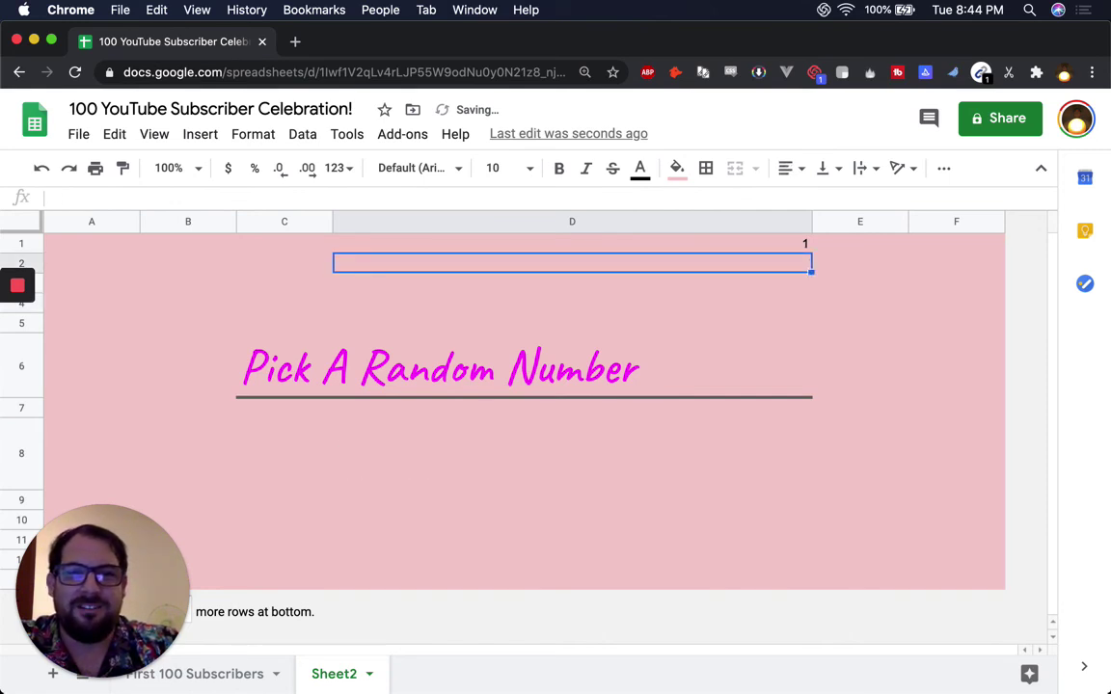
Enter 4, 3, 3 and 4 in D1:D4 to recalculate the random subscriber pick
click(572, 243)
text(4)
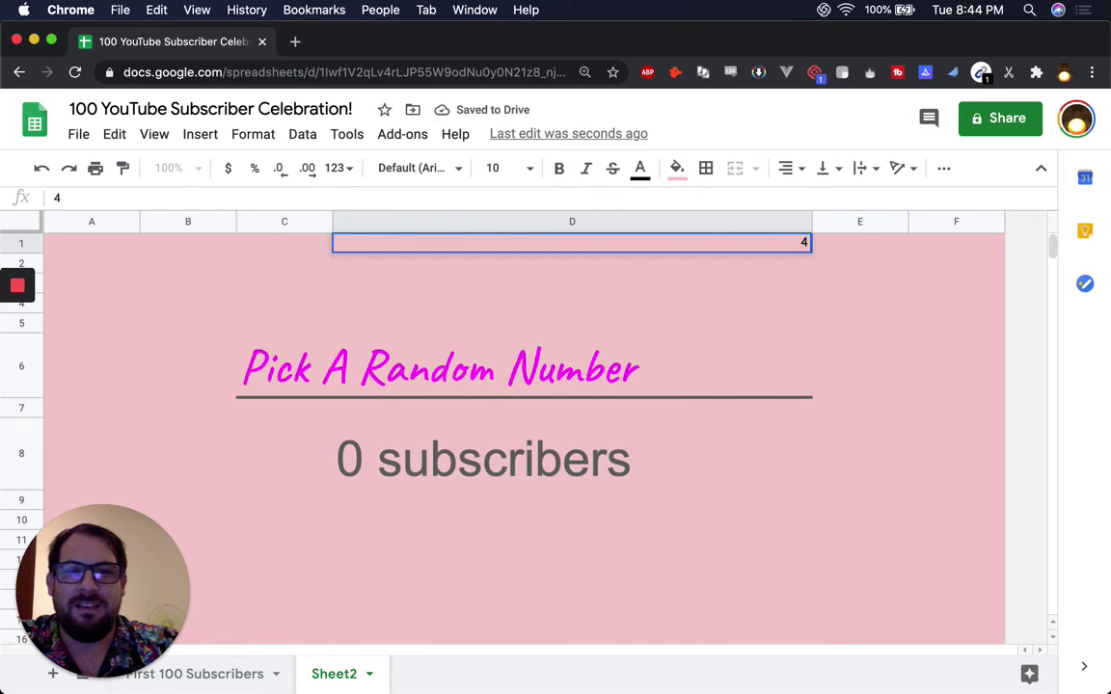
key(Return)
text(3)
key(Return)
text(3)
key(Return)
text(4)
key(Return)
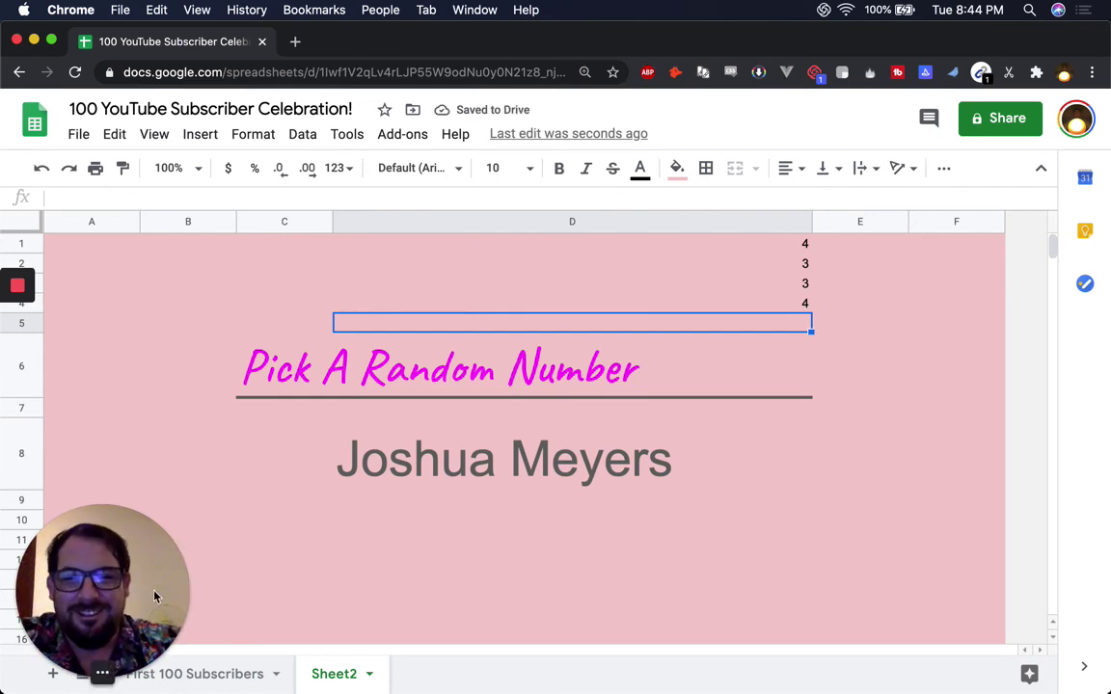
Copy the picked subscriber from D8 and paste it into D9 as a value only
click(475, 473)
key(super+c)
click(417, 518)
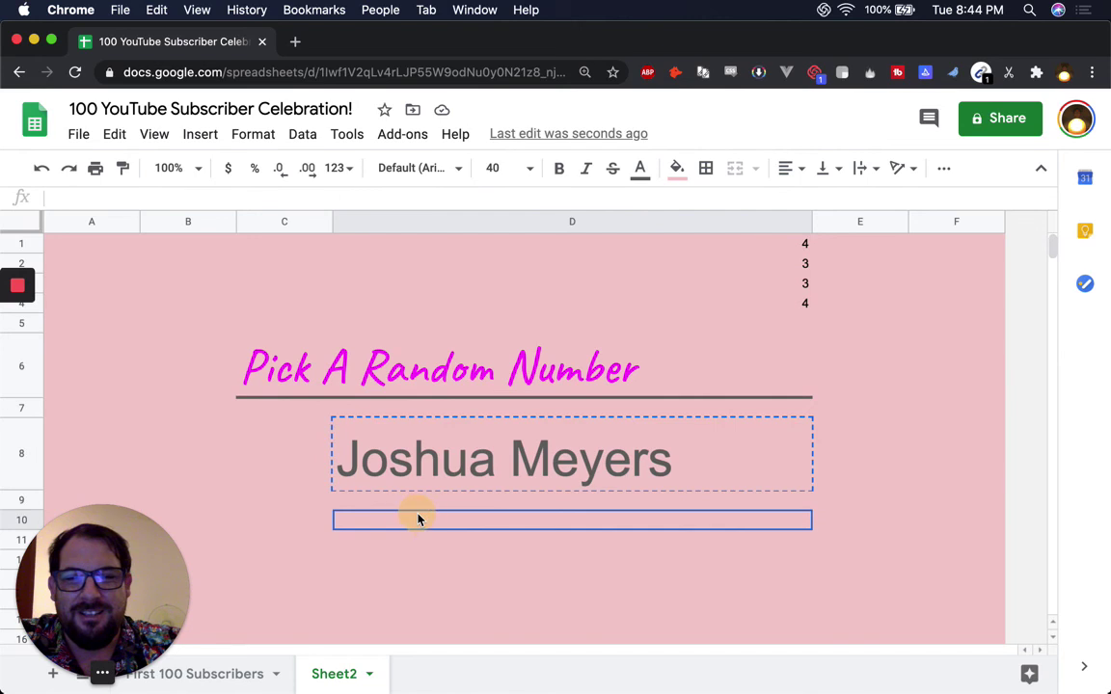
click(426, 461)
click(424, 508)
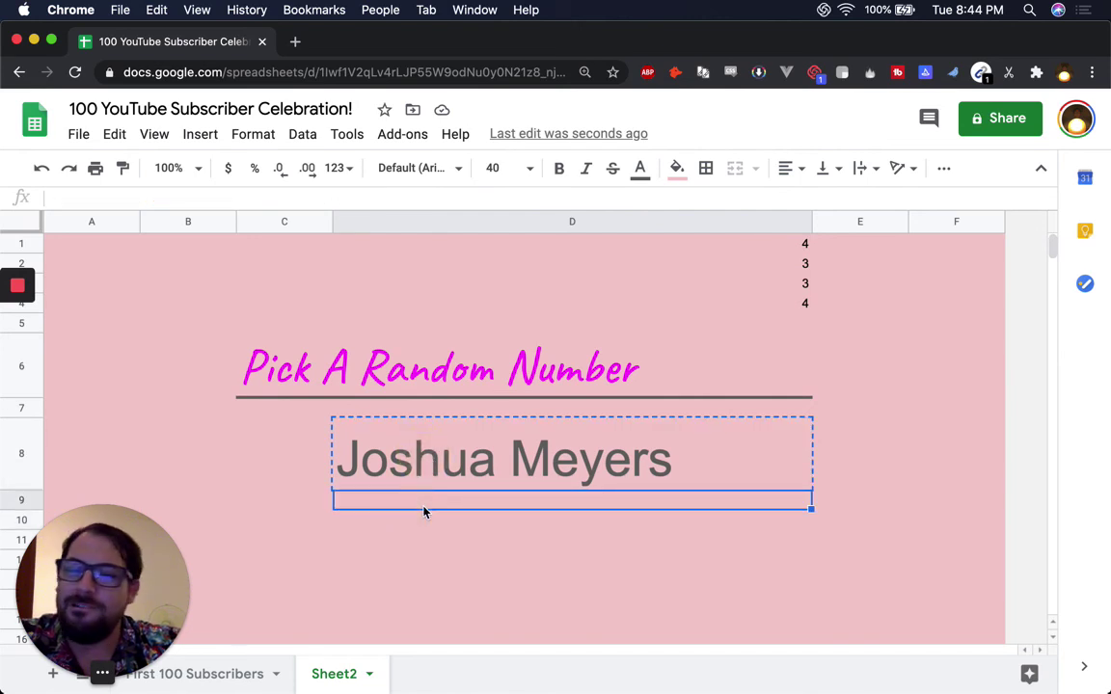
key(super+shift+v)
click(448, 458)
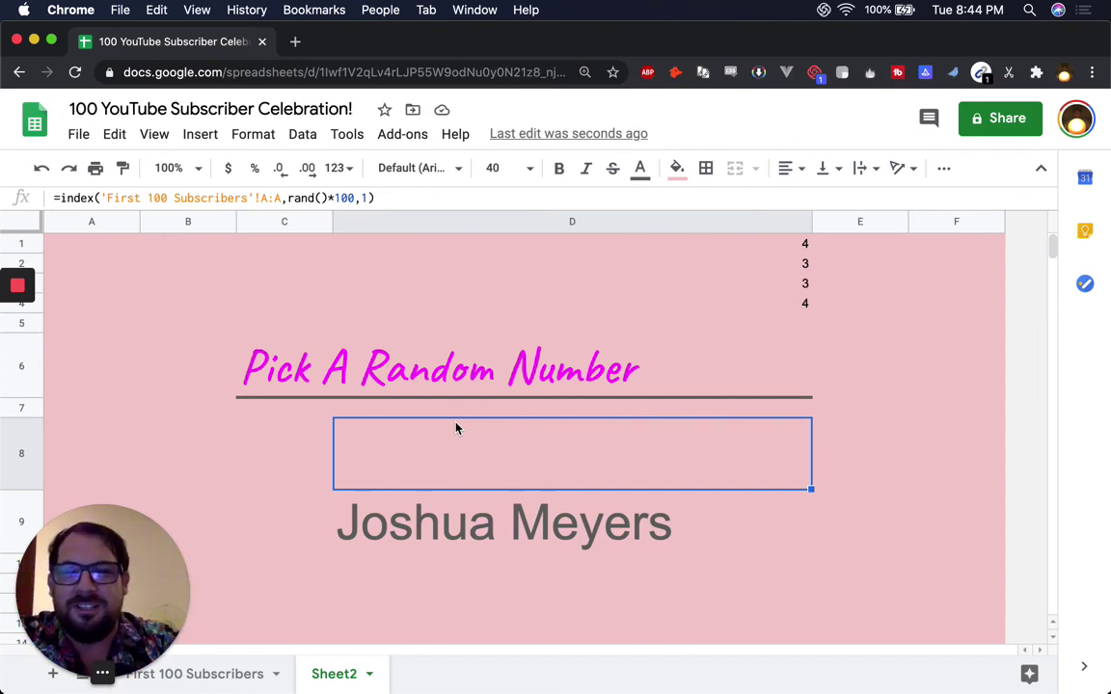
click(484, 383)
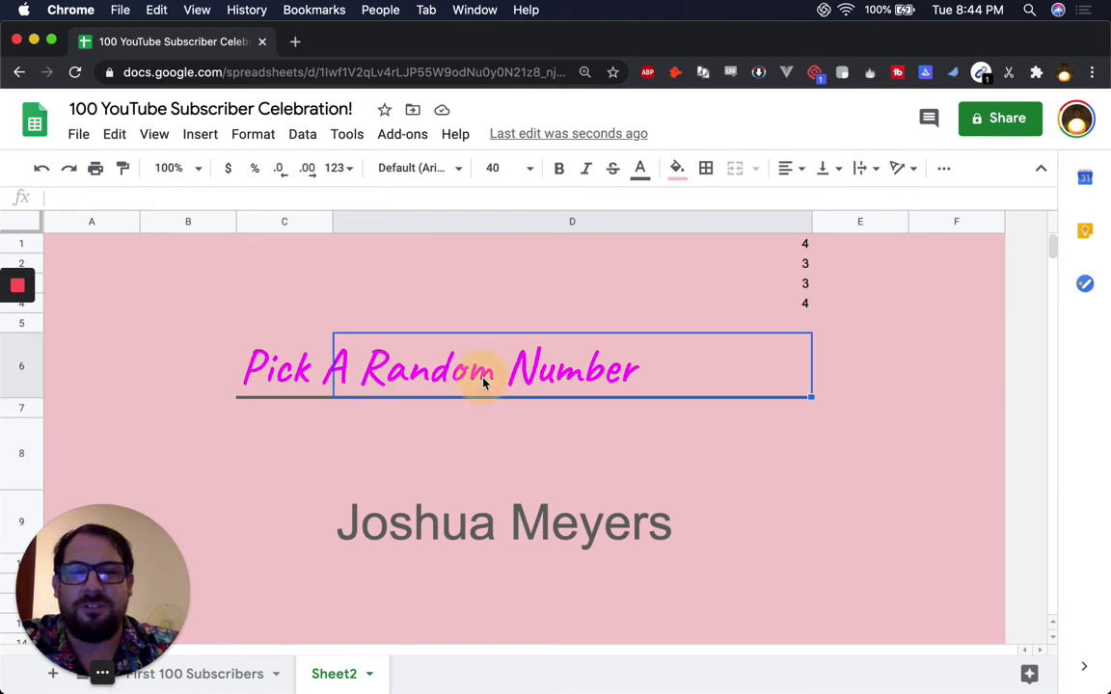
click(468, 449)
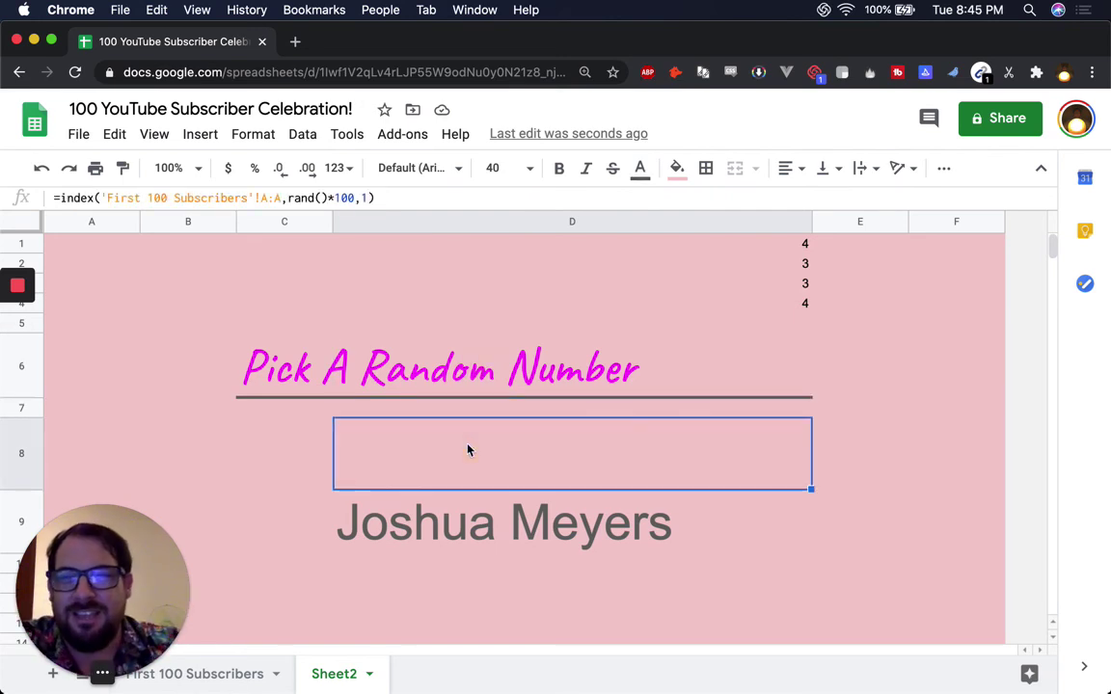